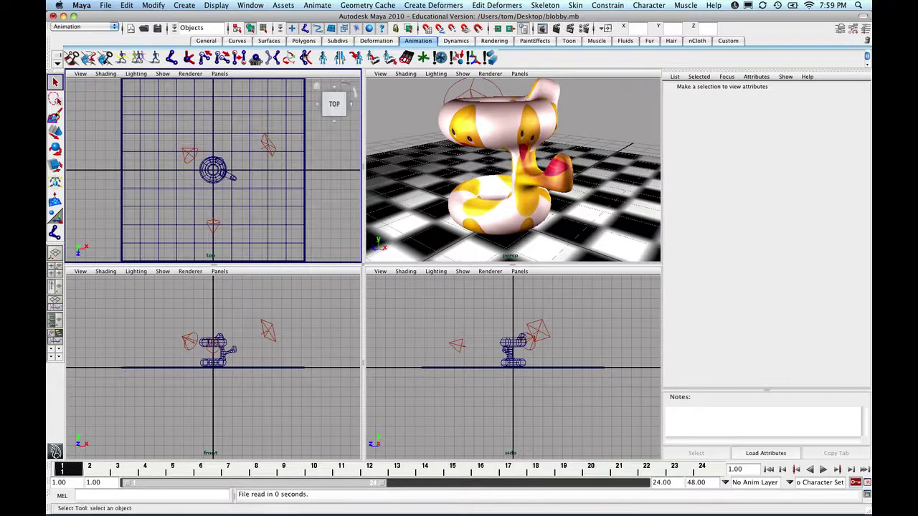
- Set the animation end time to 60 in the range slider
left_click(109, 28)
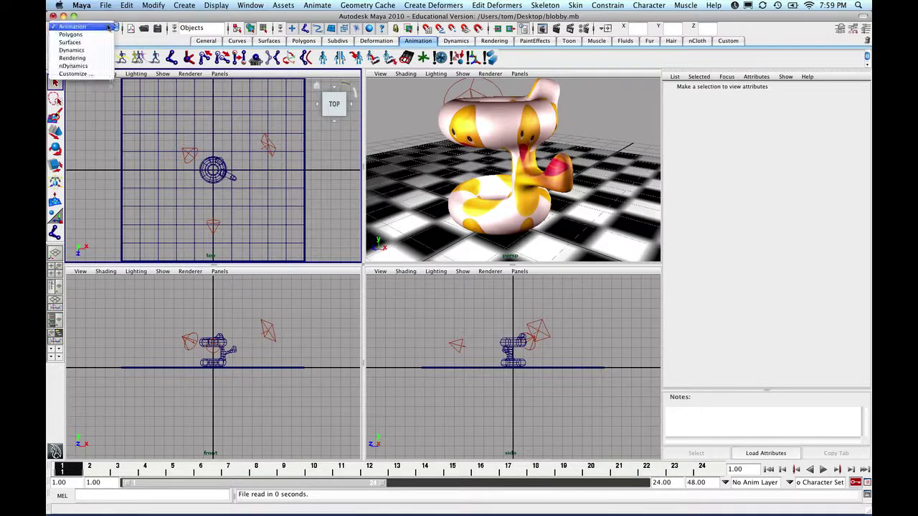
left_click(109, 27)
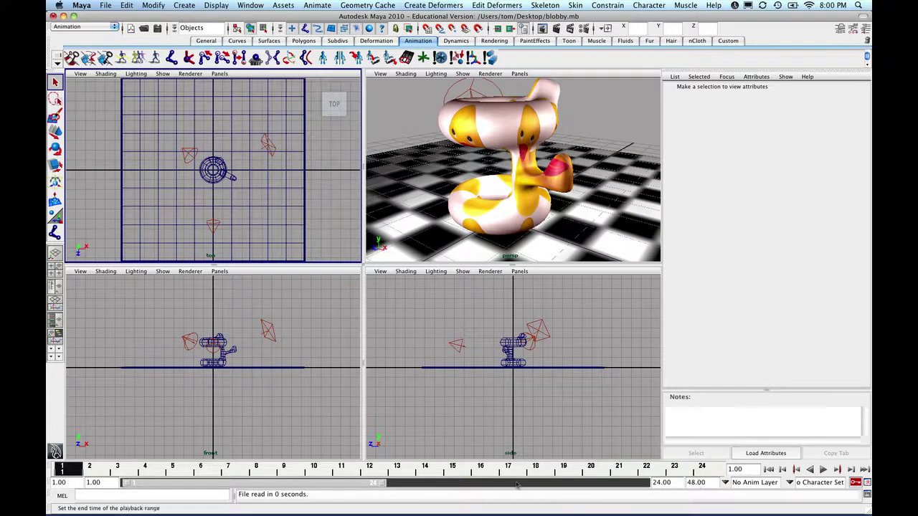
mouse_move(279, 488)
left_mouse_down()
mouse_move(553, 495)
mouse_move(220, 496)
left_mouse_up()
left_click_drag(717, 483, 678, 483)
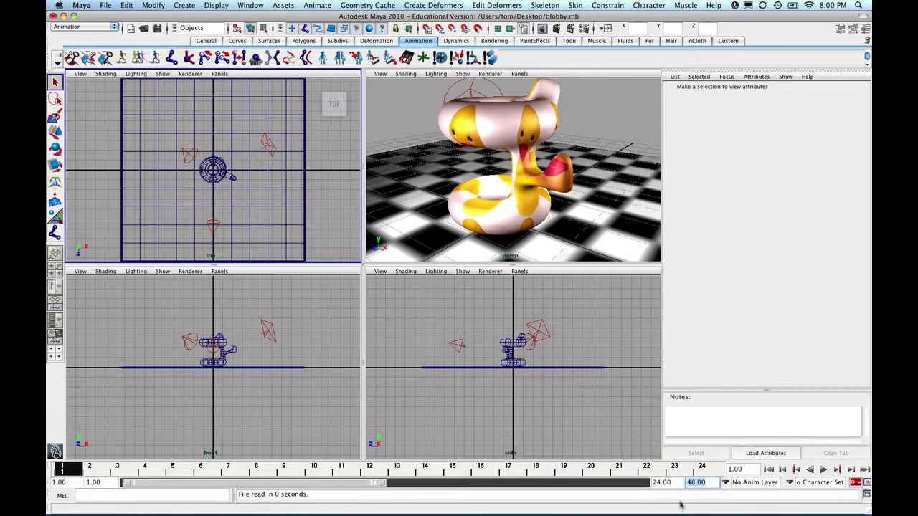
type("60")
key("Return")
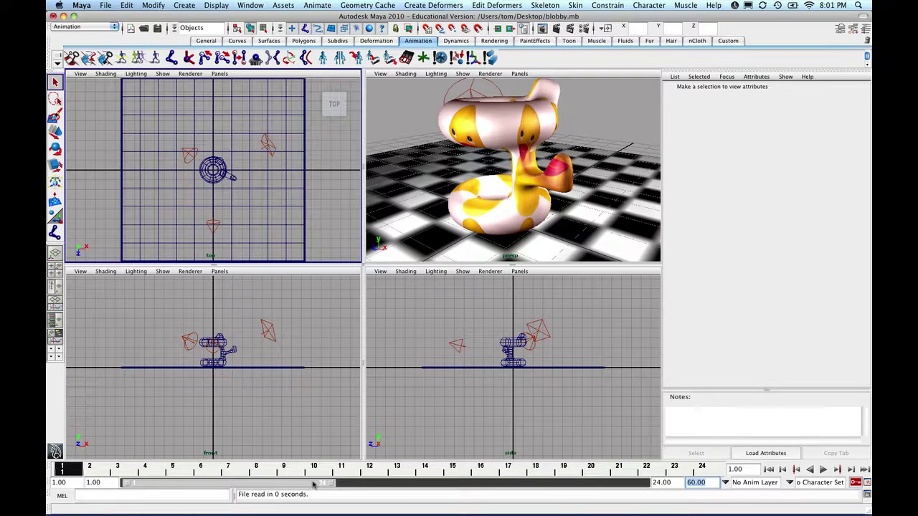
- Step through frames 2 to 4, then return to frame 1
mouse_move(311, 485)
left_mouse_down()
mouse_move(665, 486)
mouse_move(229, 485)
left_mouse_up()
left_click(99, 472)
key("alt+period")
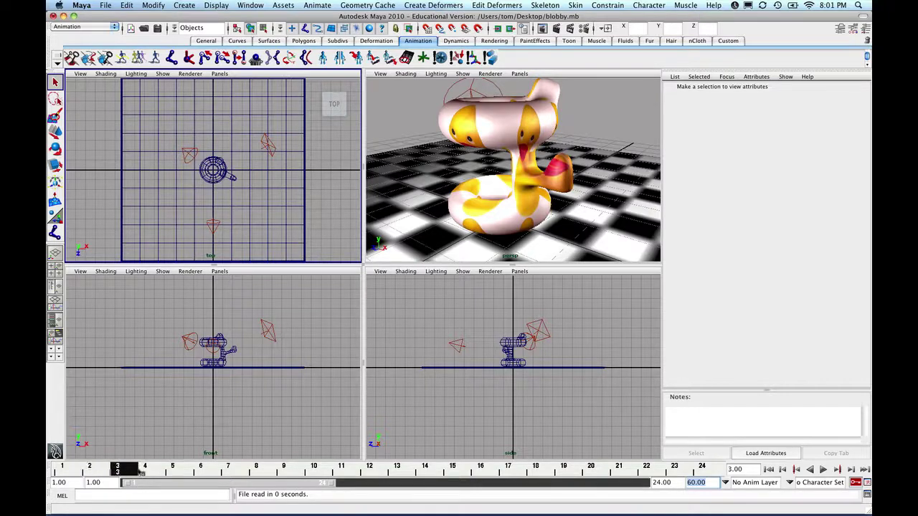
key("alt+period")
left_click(76, 469)
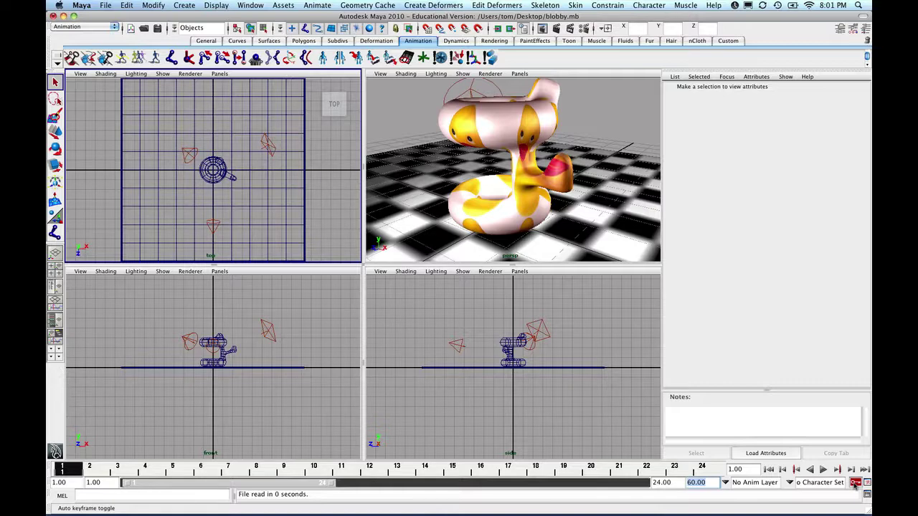
- Turn Auto Keyframe off, select the snake in the front view, and go to frame 2
left_click(855, 485)
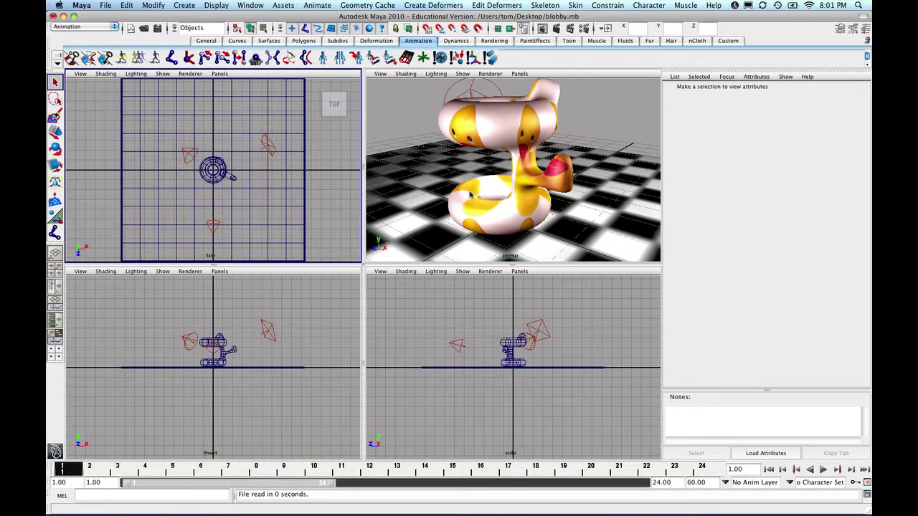
left_click(509, 134)
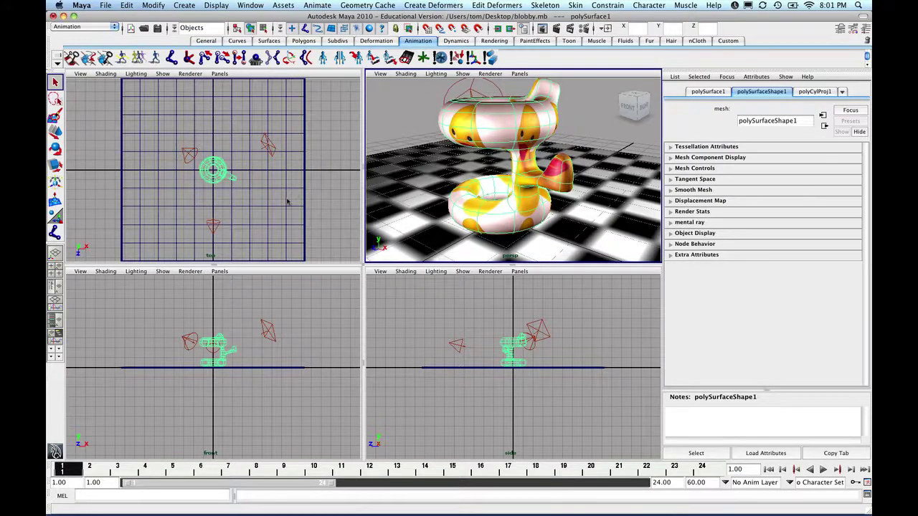
middle_click(266, 297)
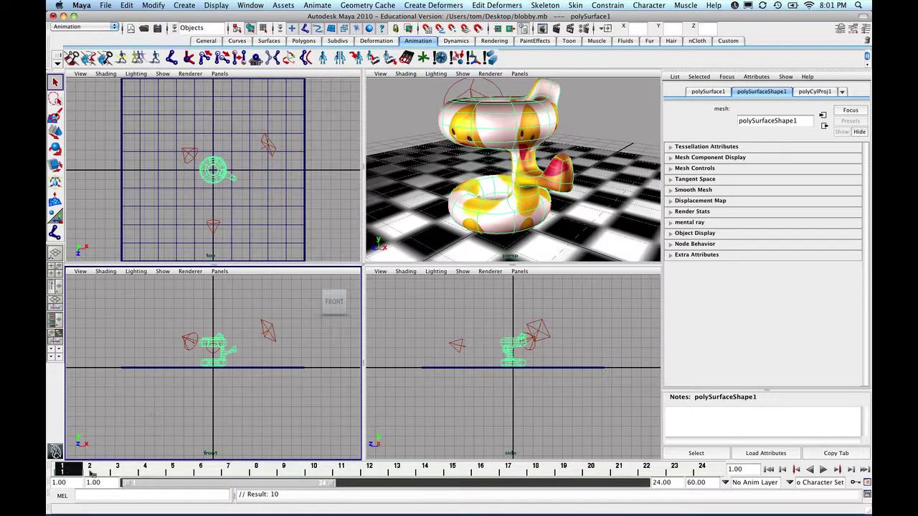
left_click(86, 468)
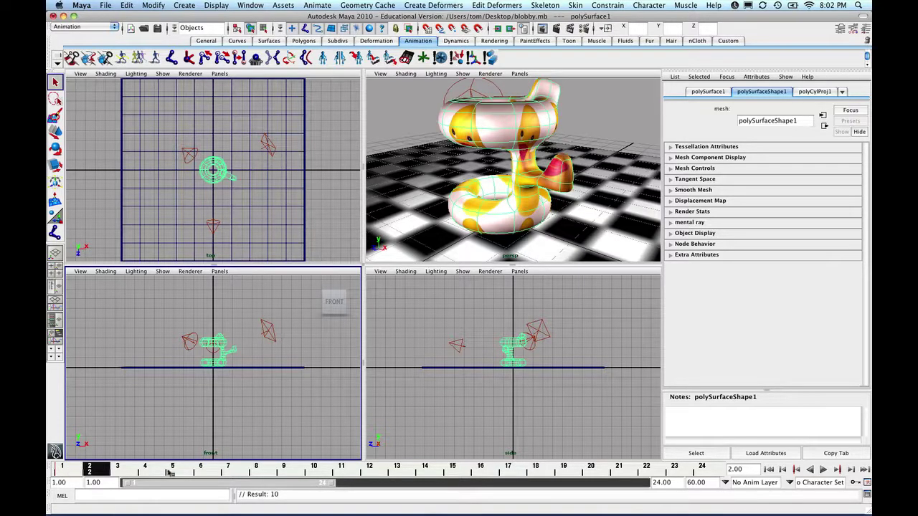
- Raise the snake upward off the ground at frame 10 with the Move Tool
left_click(313, 473)
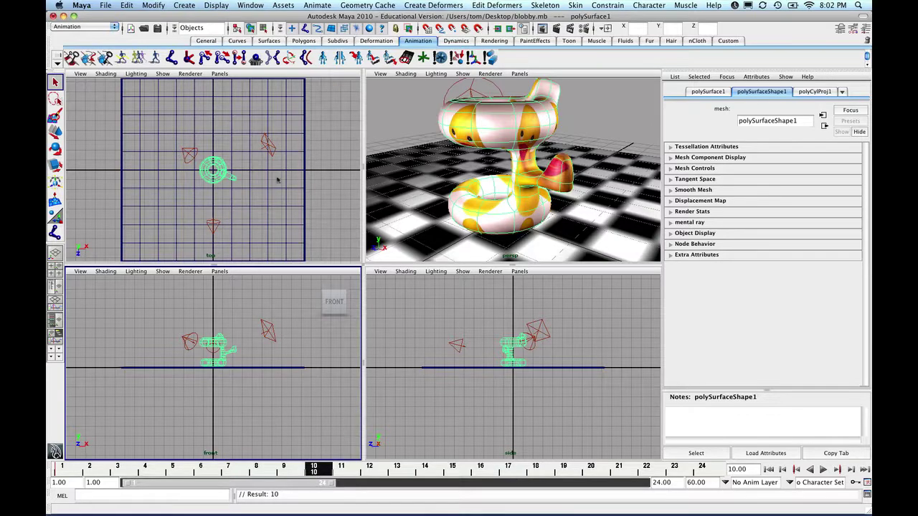
left_click(55, 133)
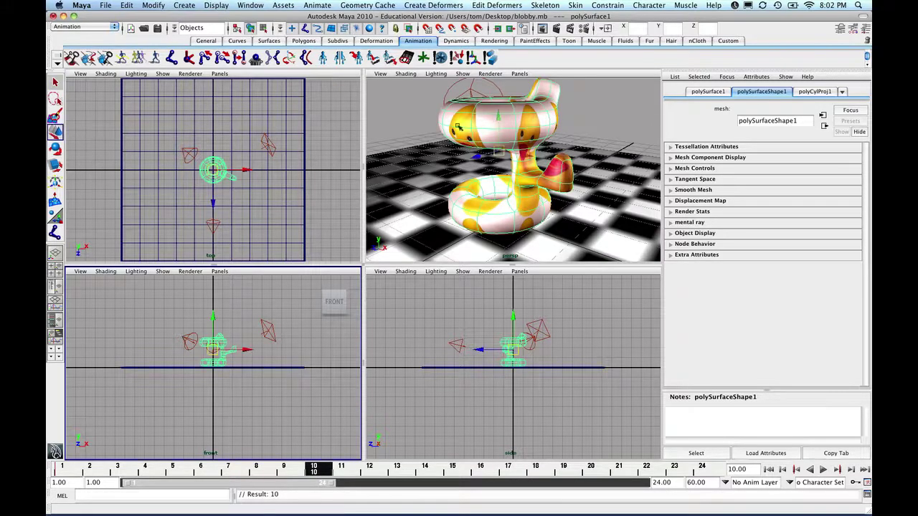
left_click_drag(500, 120, 494, 24)
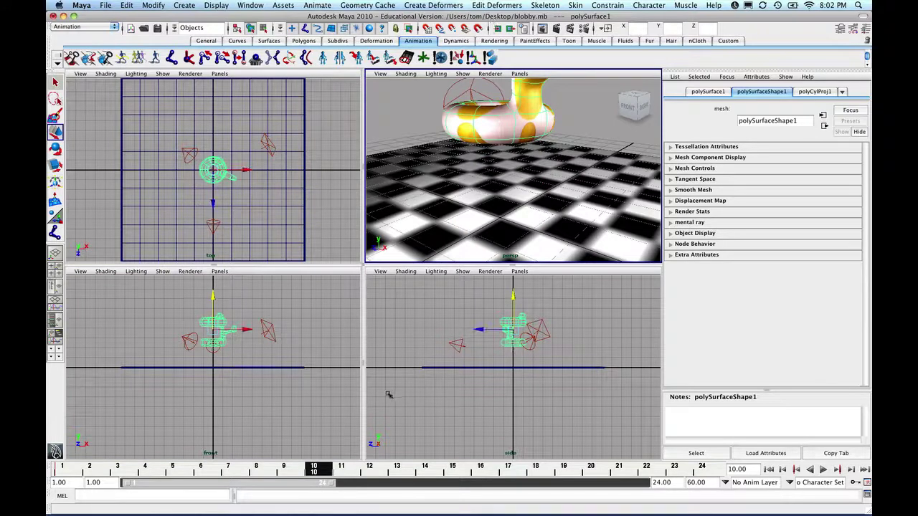
left_click(357, 435)
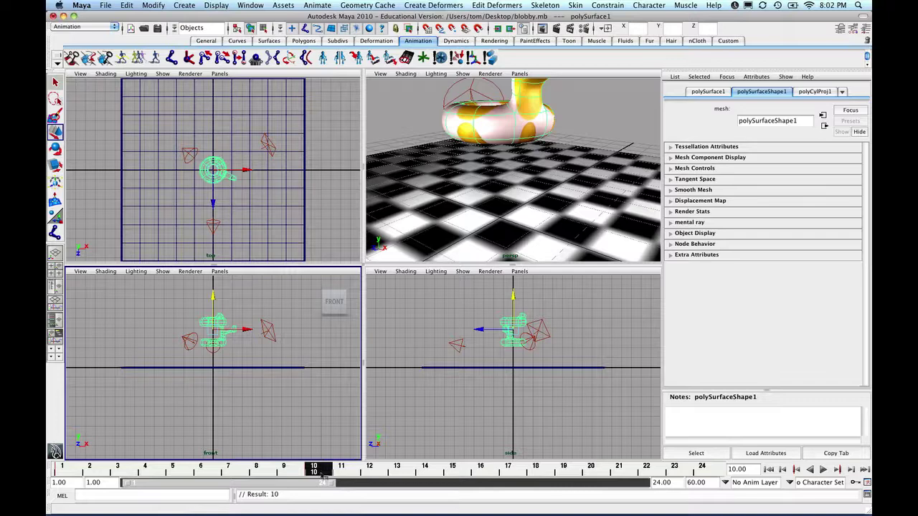
- Play back the rise several times, then reselect the snake
key("alt+v")
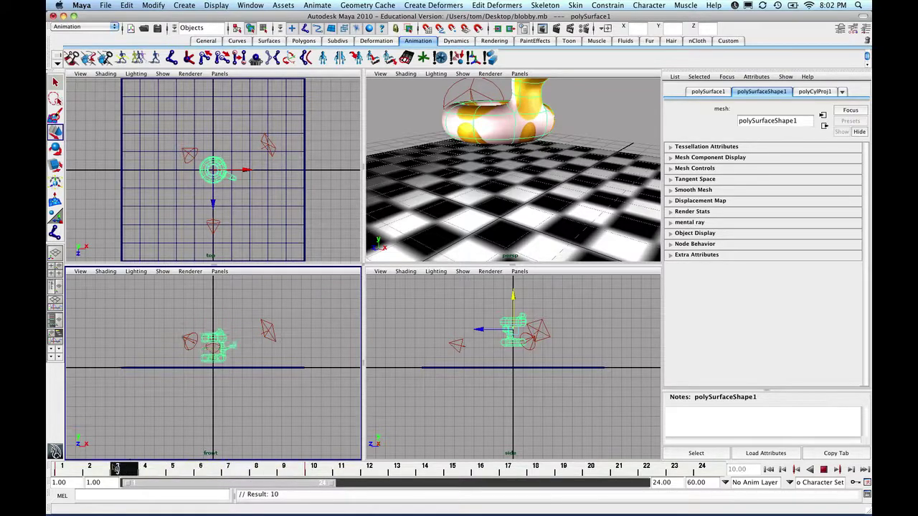
key("alt+v")
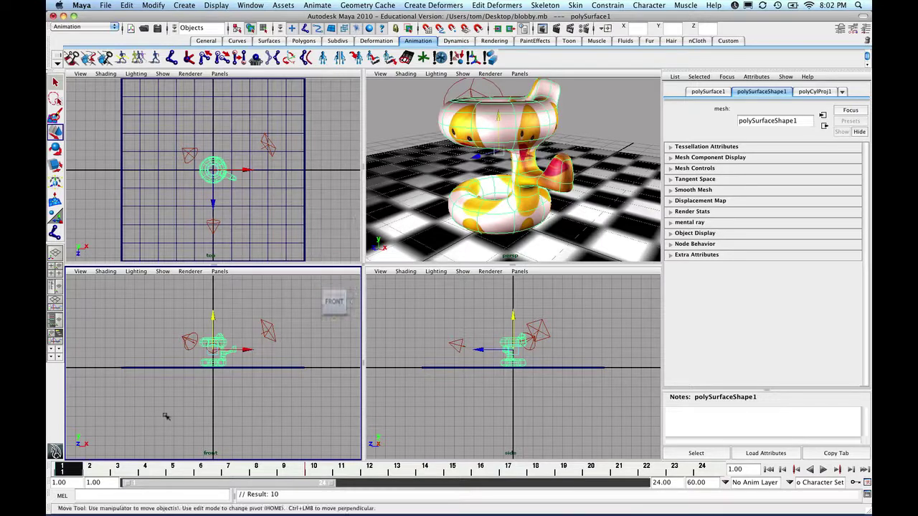
key("alt+v")
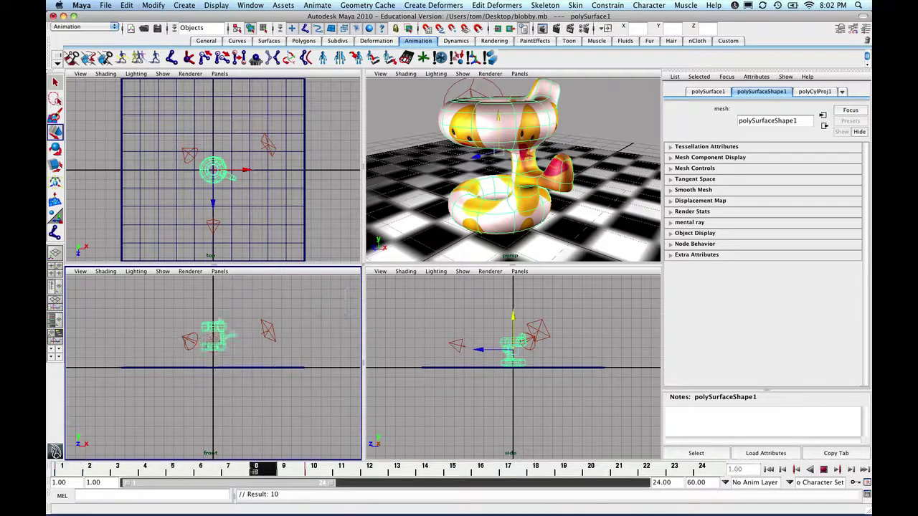
key("alt+v")
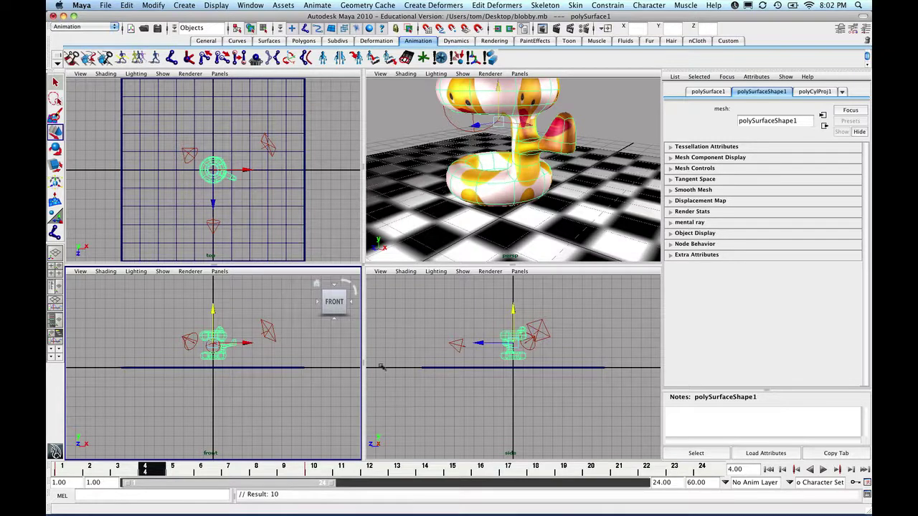
left_click(400, 109)
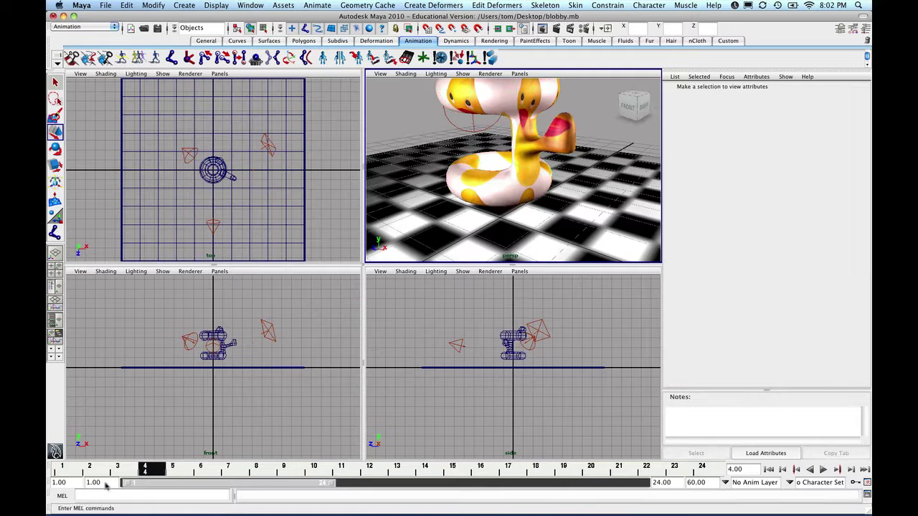
key("alt+v")
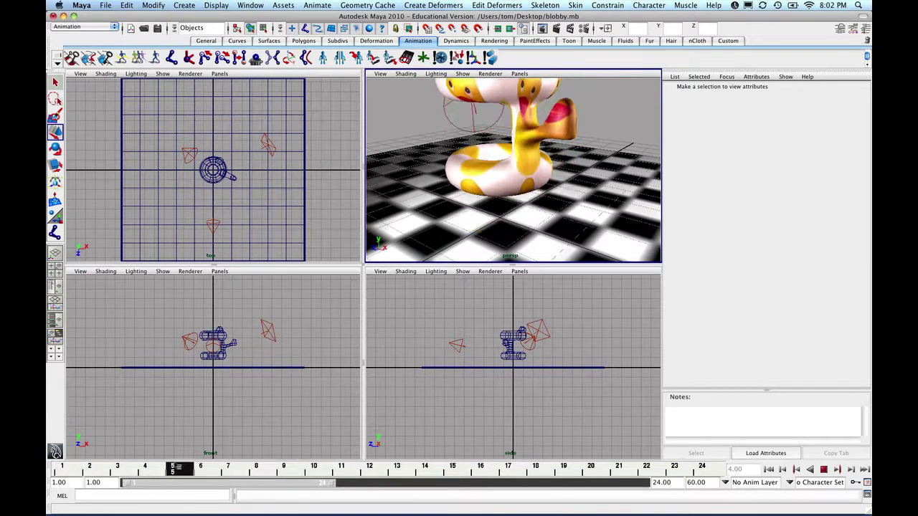
left_click(144, 465)
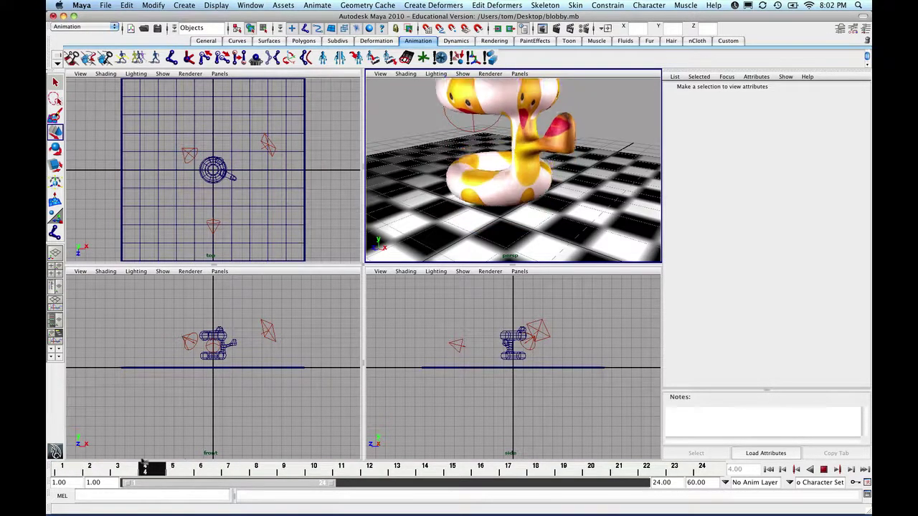
left_click(491, 102)
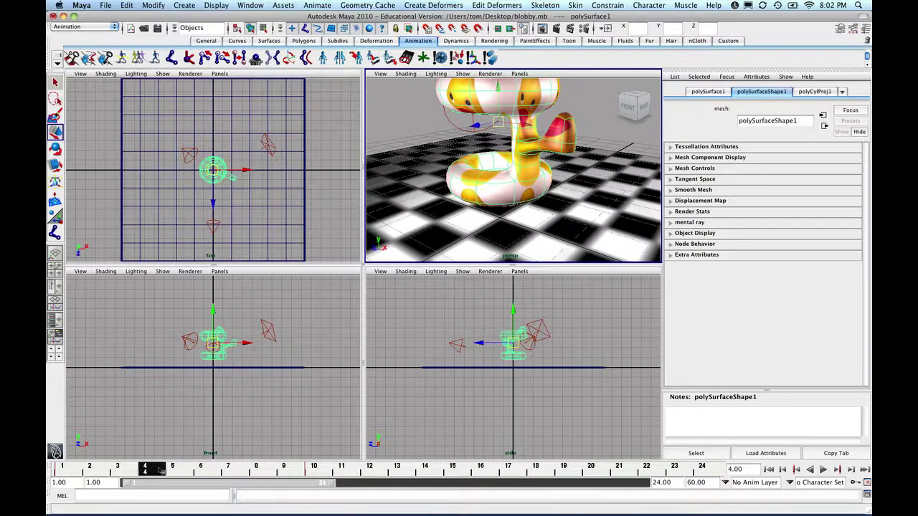
- Move the snake's pivot point down to its base in the front view
key("alt+v")
key("alt+v")
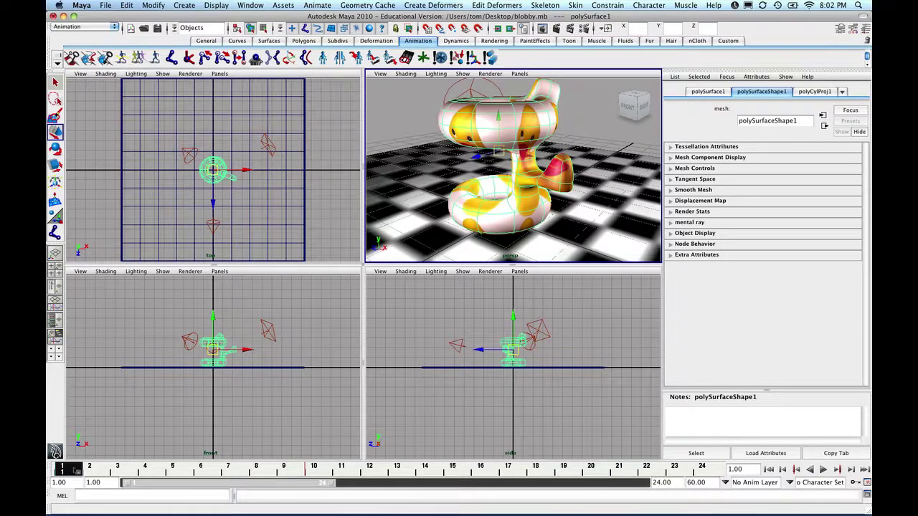
key("Home")
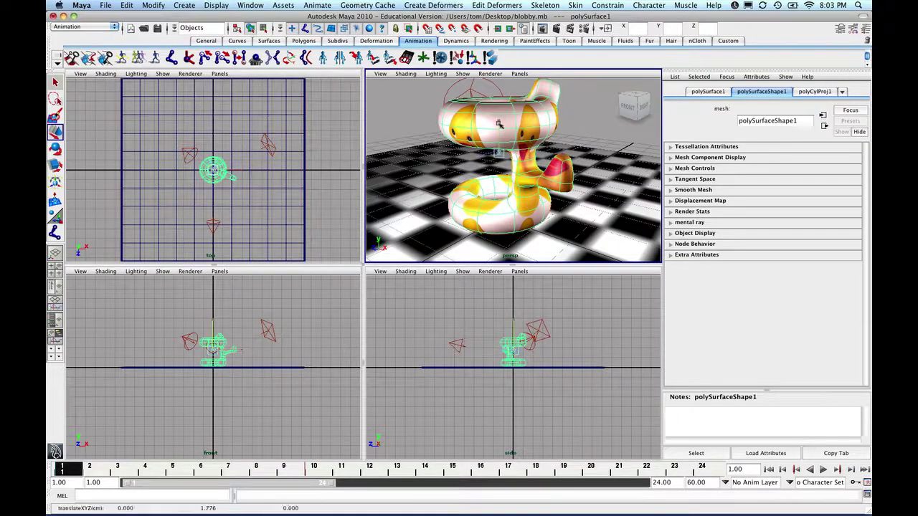
left_click_drag(498, 150, 499, 121)
middle_click_drag(507, 178, 509, 181)
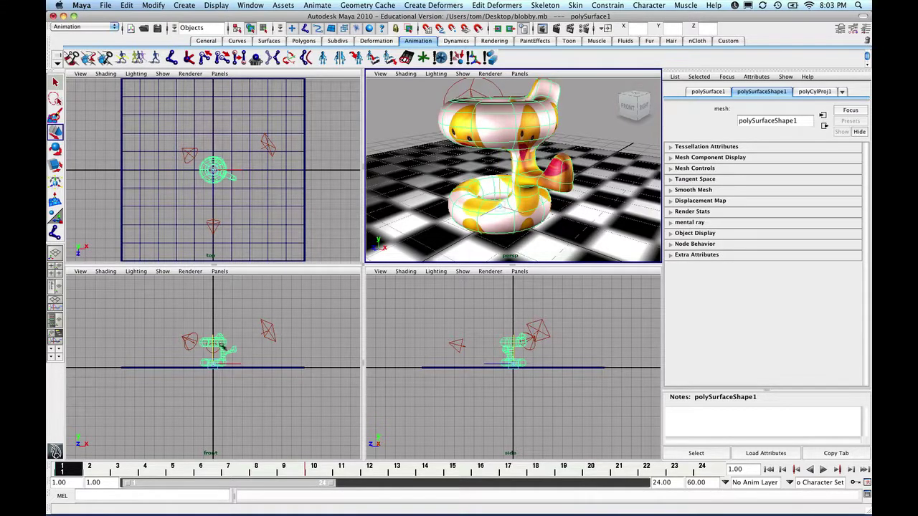
right_click_drag(224, 335, 227, 362, "alt")
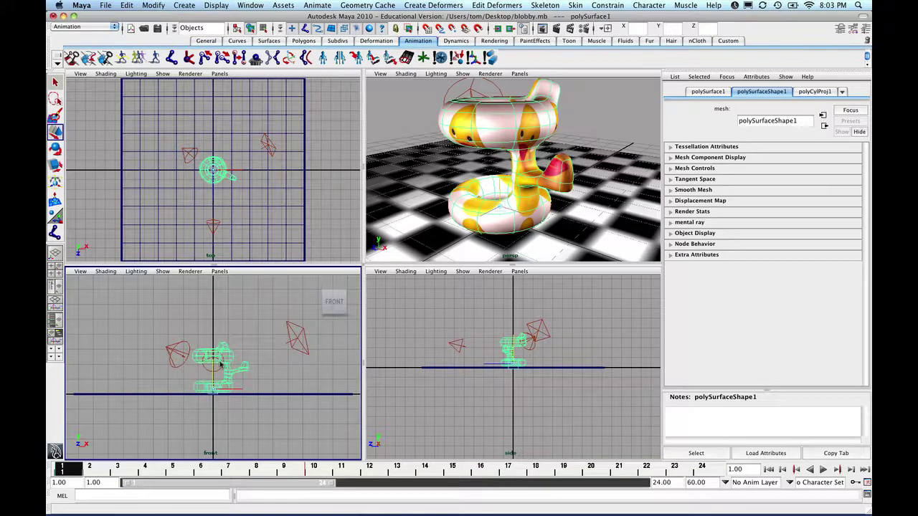
scroll(220, 364, "up", 2)
scroll(221, 364, "up", 2)
scroll(221, 365, "up", 2)
scroll(220, 364, "up", 2)
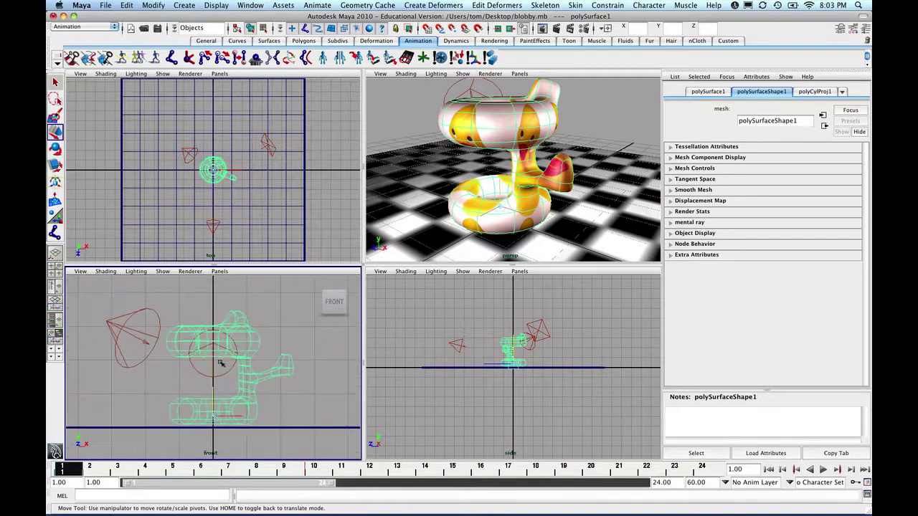
scroll(220, 364, "up", 1)
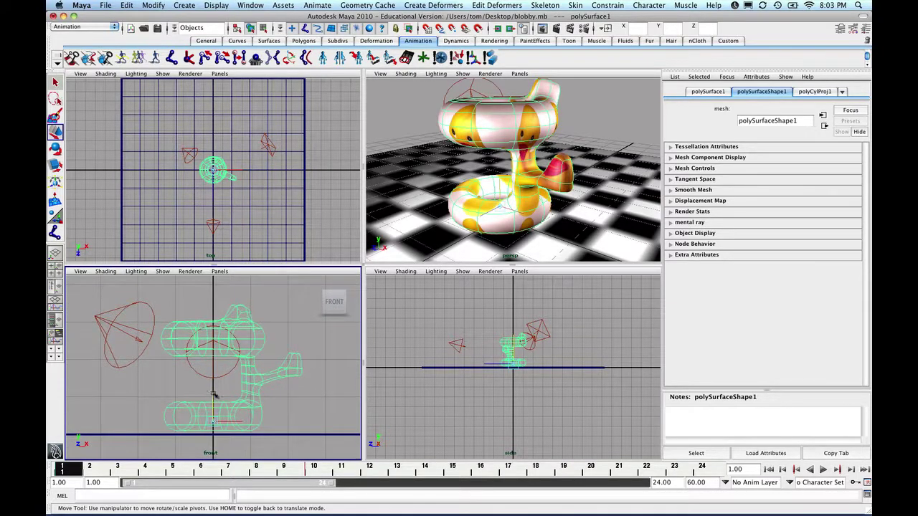
left_click_drag(213, 394, 215, 404)
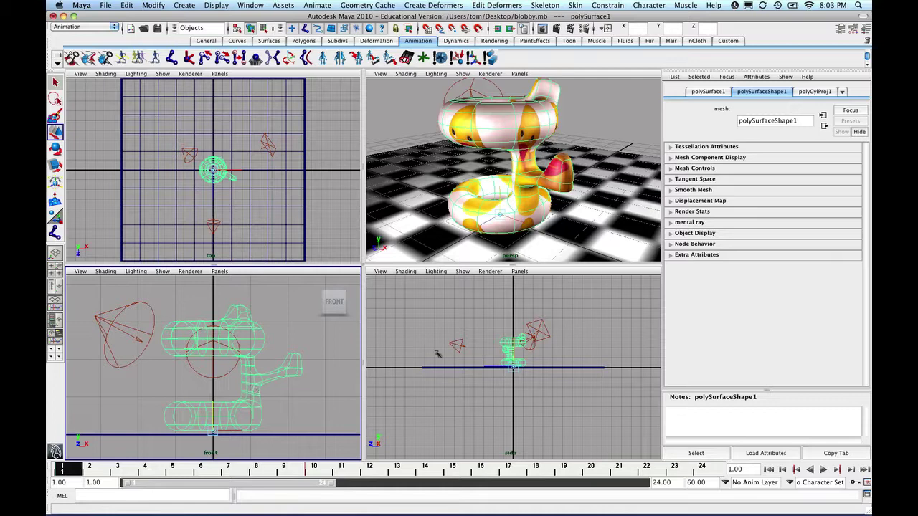
key("Home")
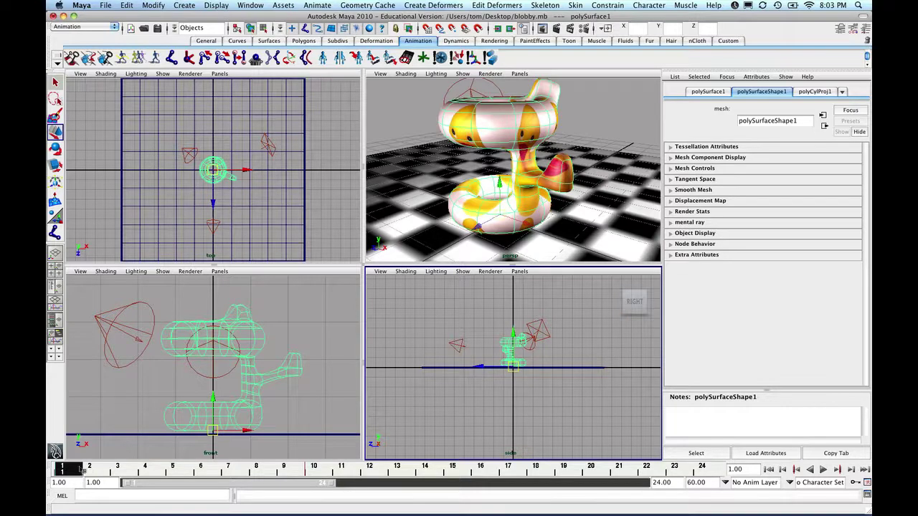
- Lower the snake onto the ground at frame 18, key it, and review the bounce
left_click_drag(82, 470, 230, 470)
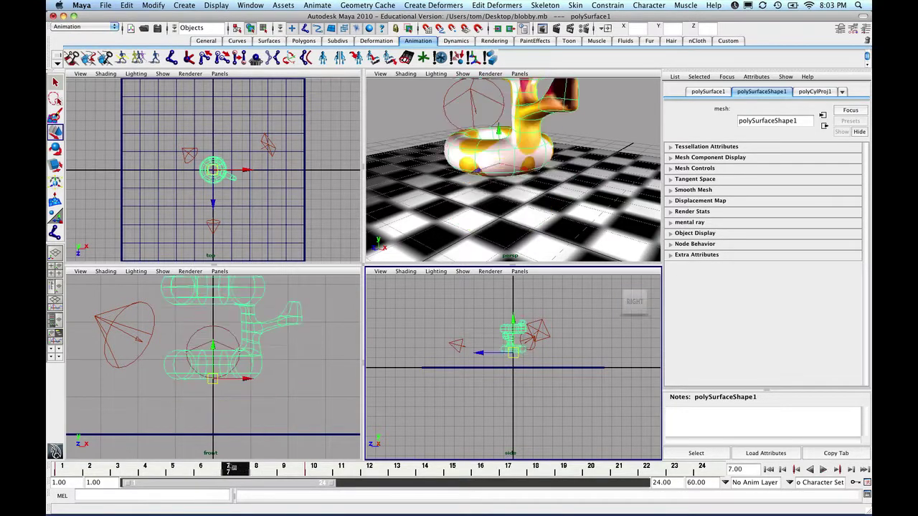
left_click_drag(244, 469, 536, 474)
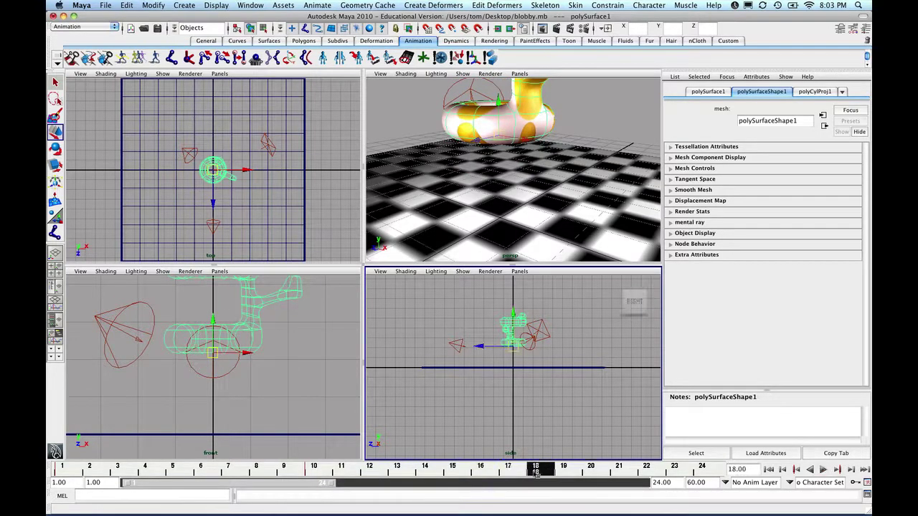
left_click_drag(213, 323, 215, 399)
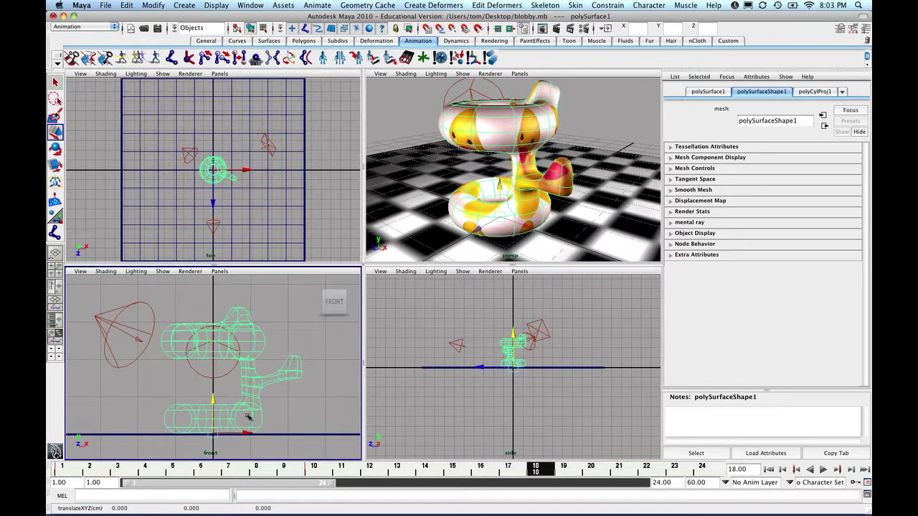
key("s")
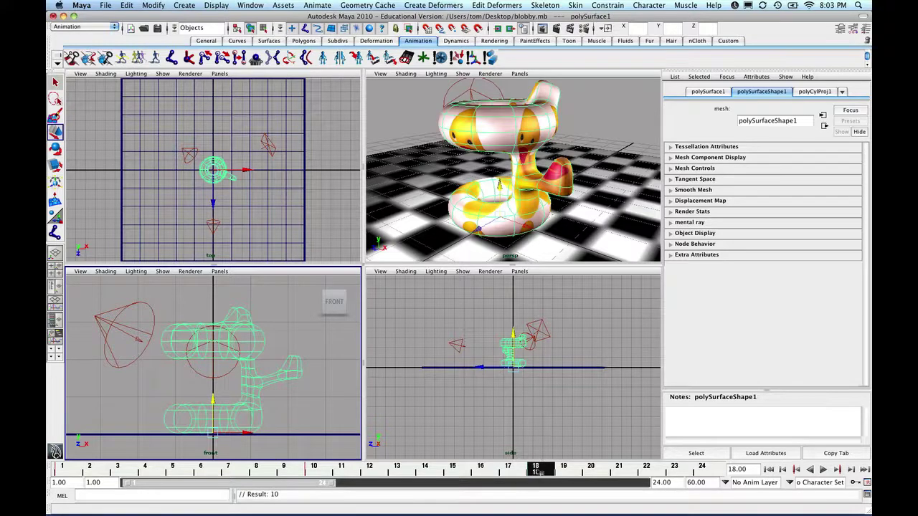
key("alt+v")
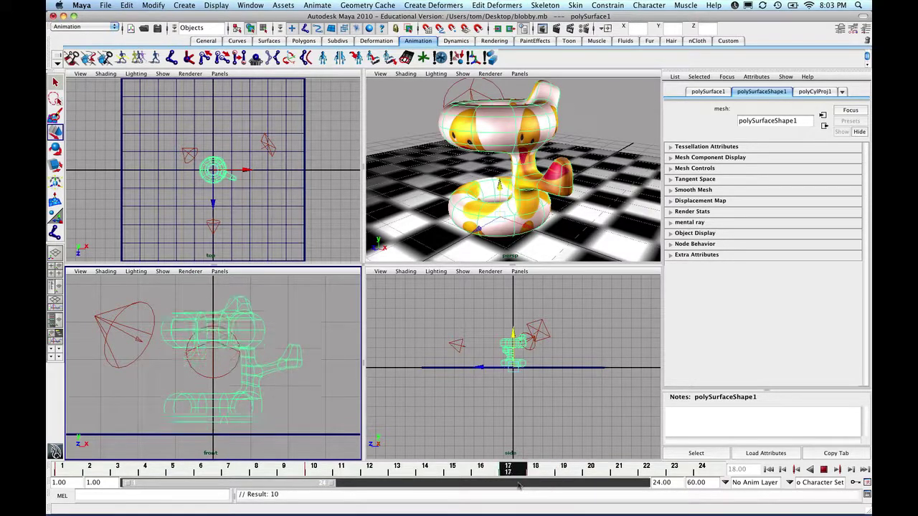
key("Escape")
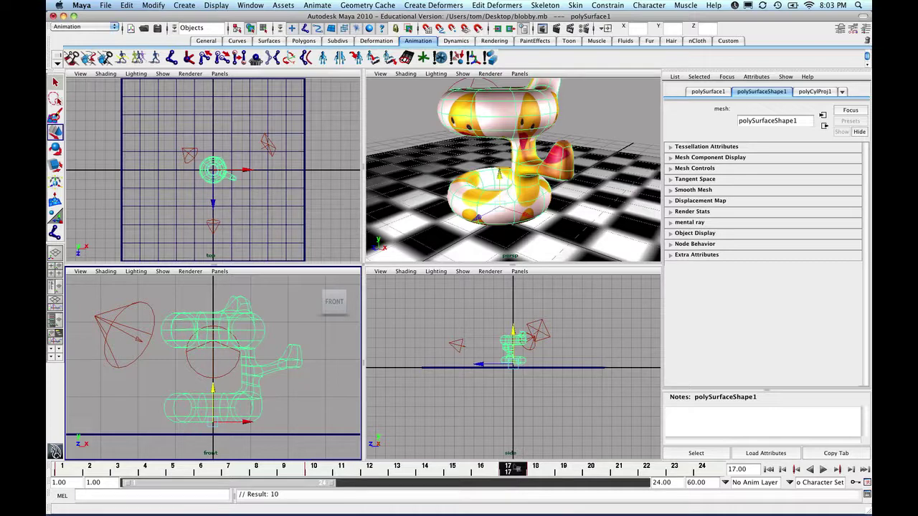
left_click_drag(507, 467, 535, 467)
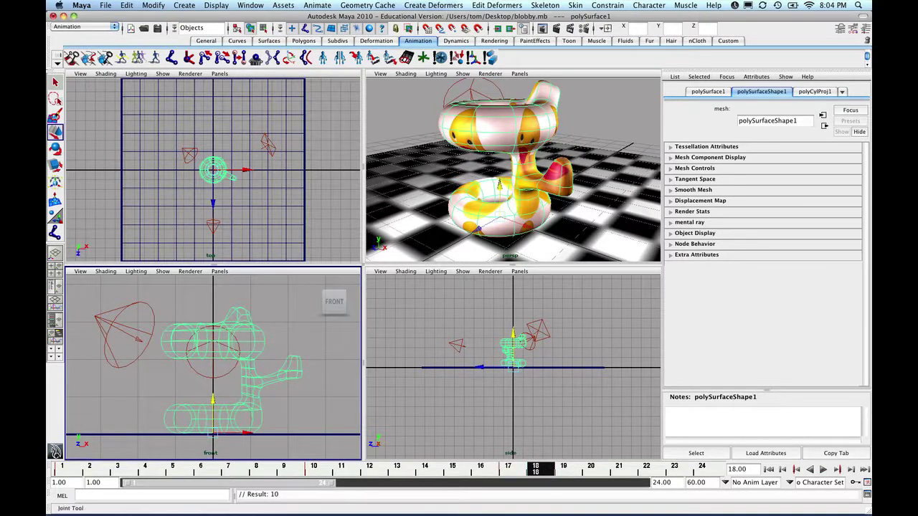
- Squash the landing snake flatter and wider with the Scale Tool
left_click(54, 165)
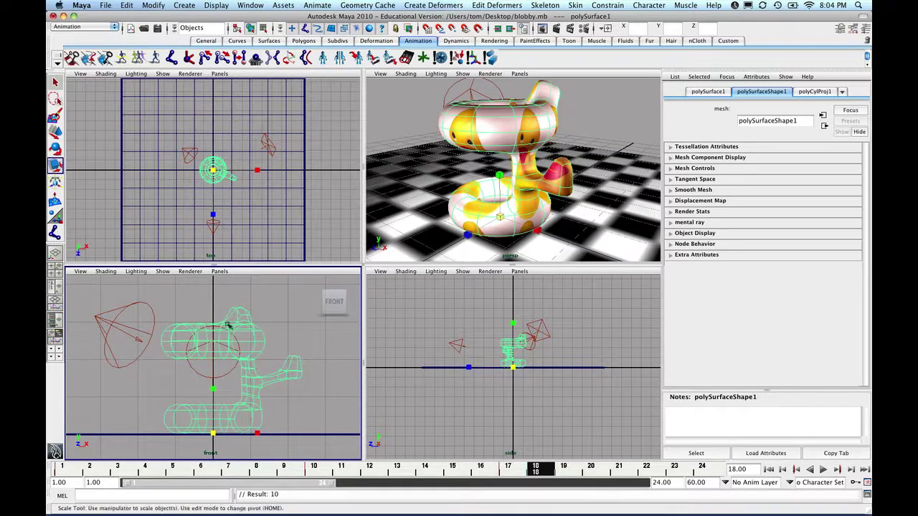
left_click_drag(214, 389, 214, 313)
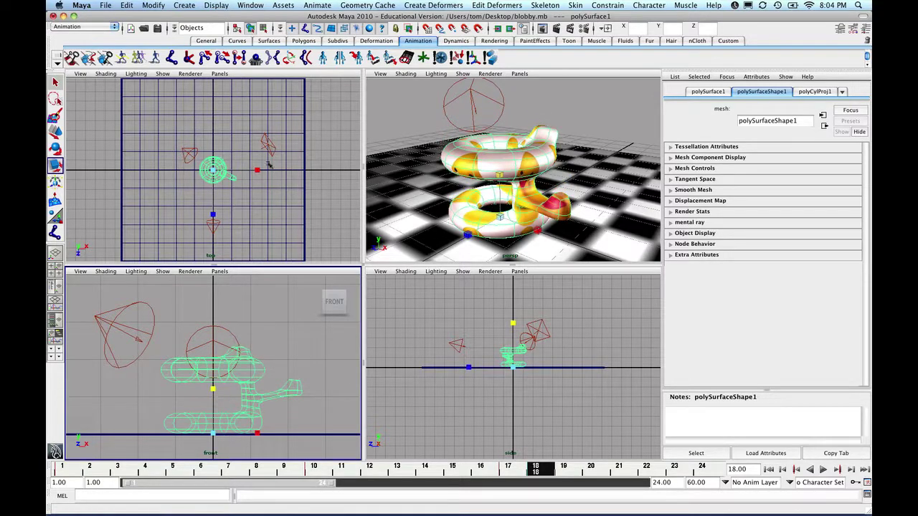
left_click_drag(261, 171, 267, 172)
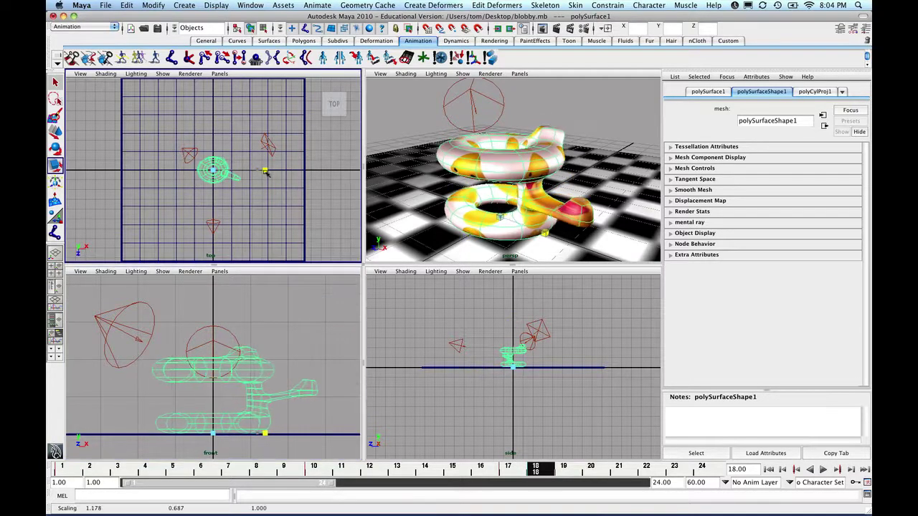
left_click_drag(212, 215, 212, 225)
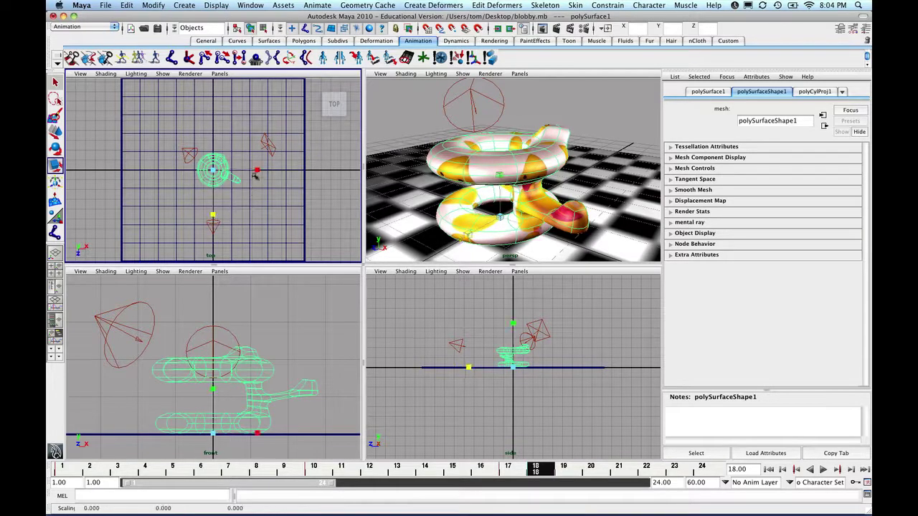
left_click(256, 173)
left_click_drag(258, 172, 262, 171)
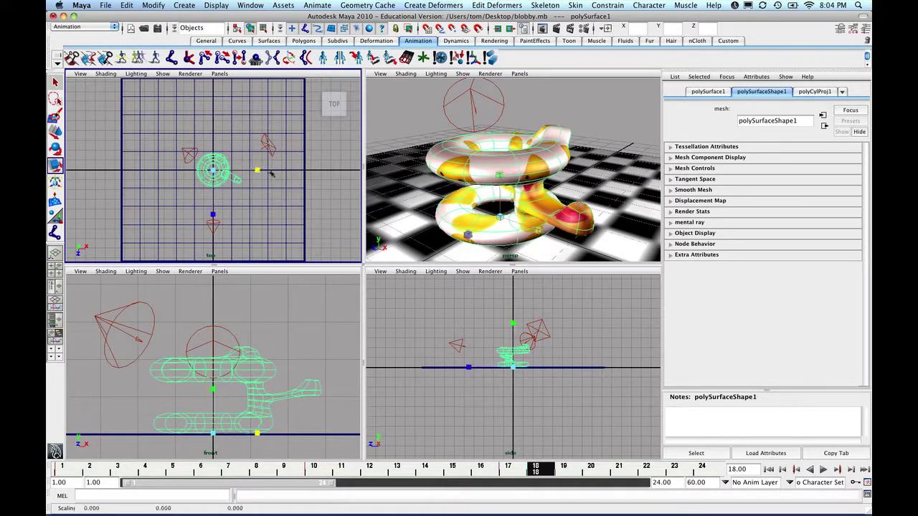
- Set Scale X and Scale Z to 1.3 in the Channel Box, then play back
left_click(866, 30)
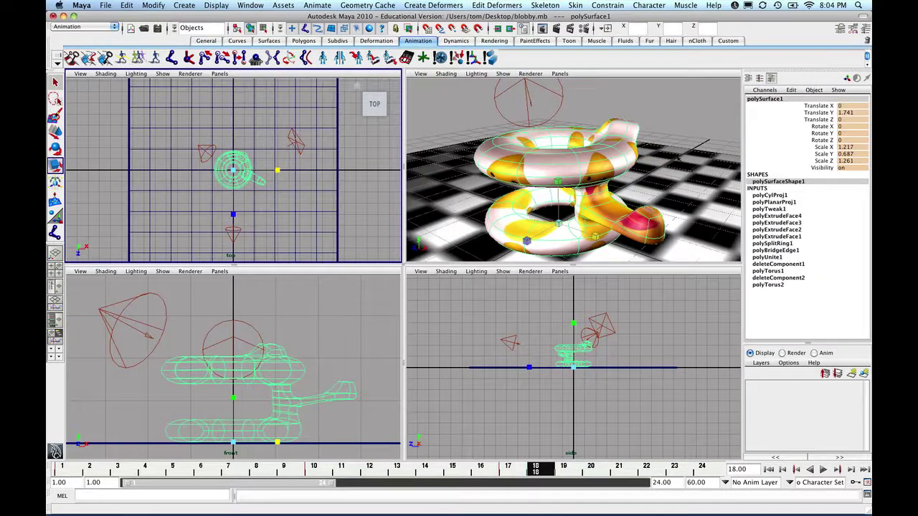
double_click(846, 147)
type("1.1.3")
key("Tab")
key("Tab")
type("1")
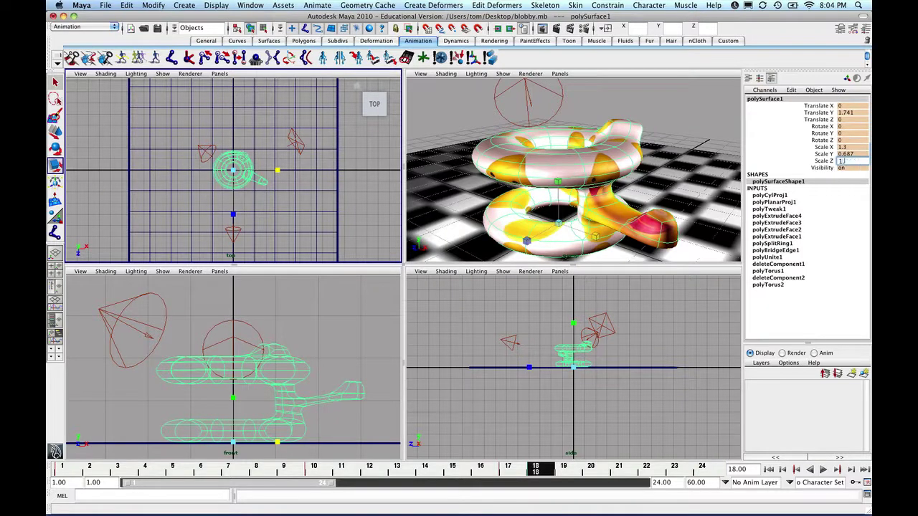
key("Return")
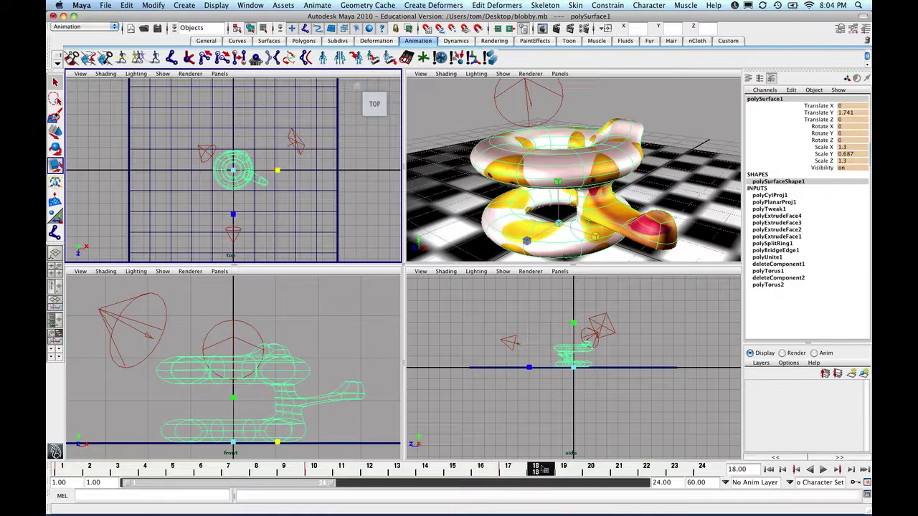
key("alt+v")
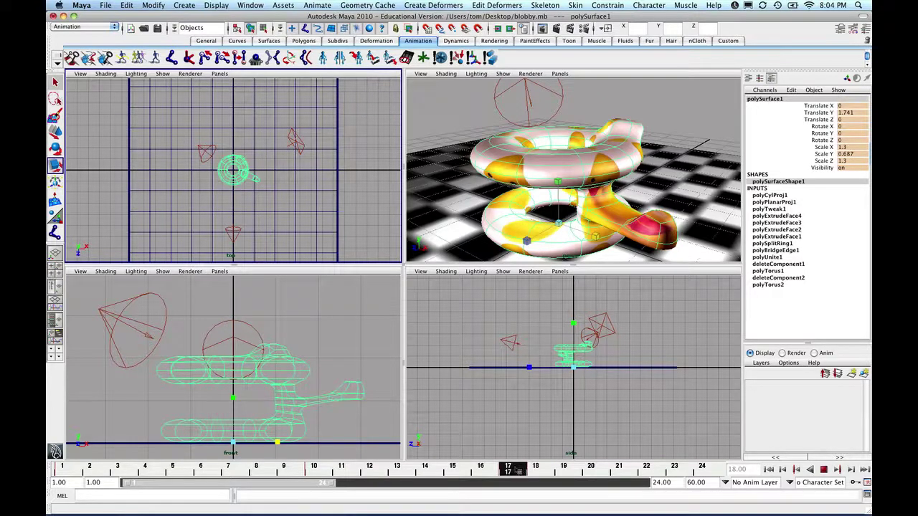
key("alt+v")
left_click_drag(509, 473, 332, 478)
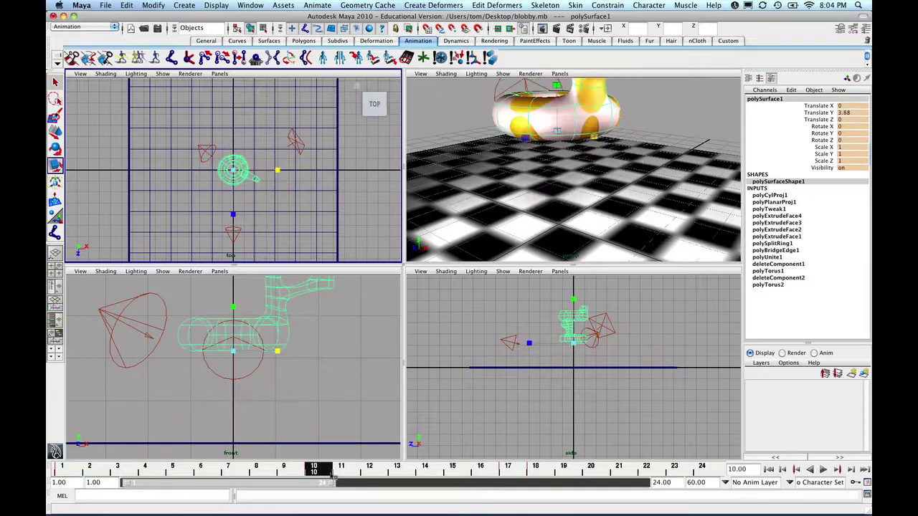
- Squash the snake again at the landing, with Scale X and Scale Z at 1.3
key("alt+v")
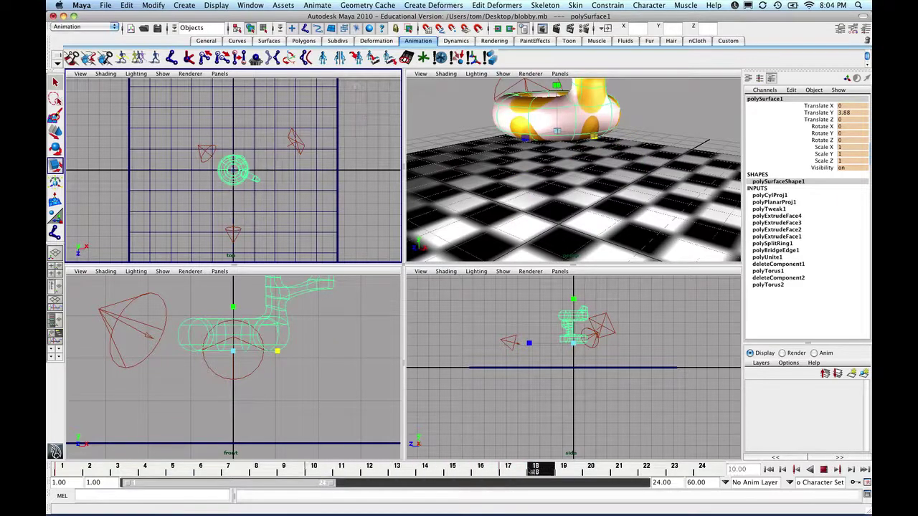
left_click(534, 471)
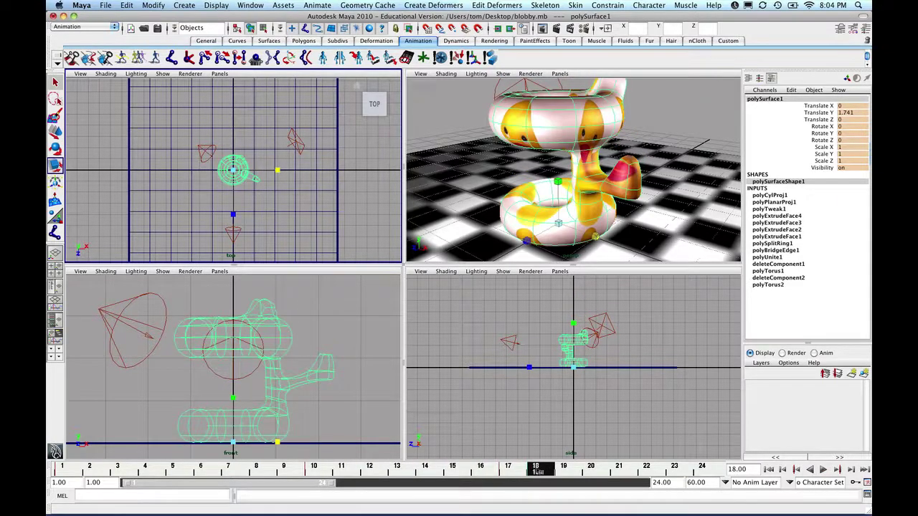
mouse_move(538, 471)
left_mouse_down()
mouse_move(500, 478)
mouse_move(547, 479)
left_mouse_up()
left_click_drag(558, 182, 561, 191)
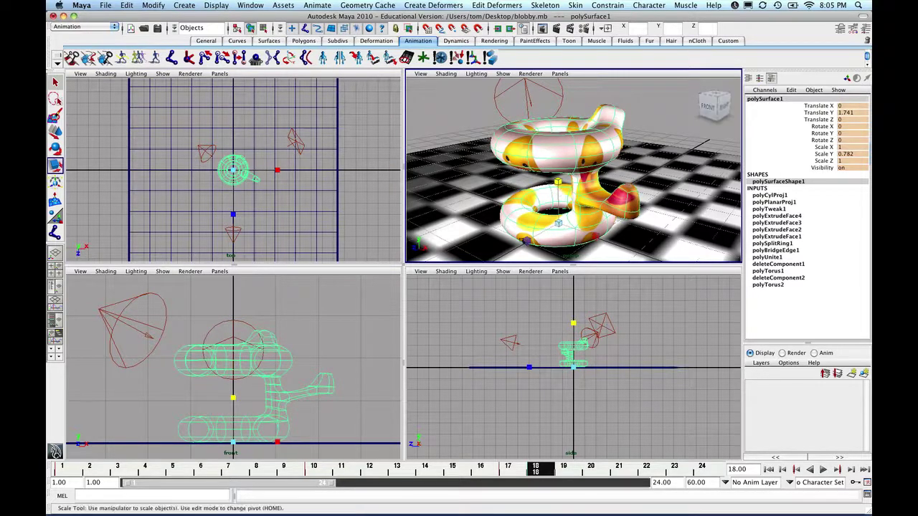
left_click(841, 147)
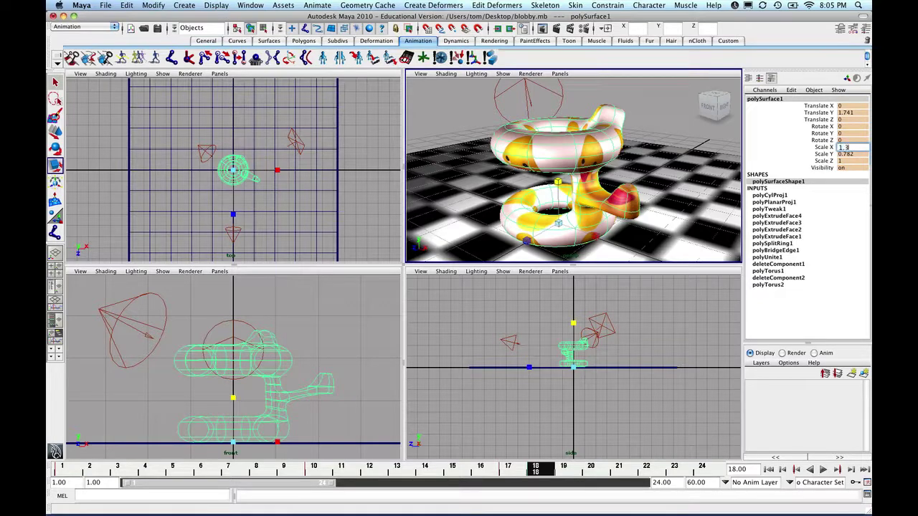
key("Tab")
key("Tab")
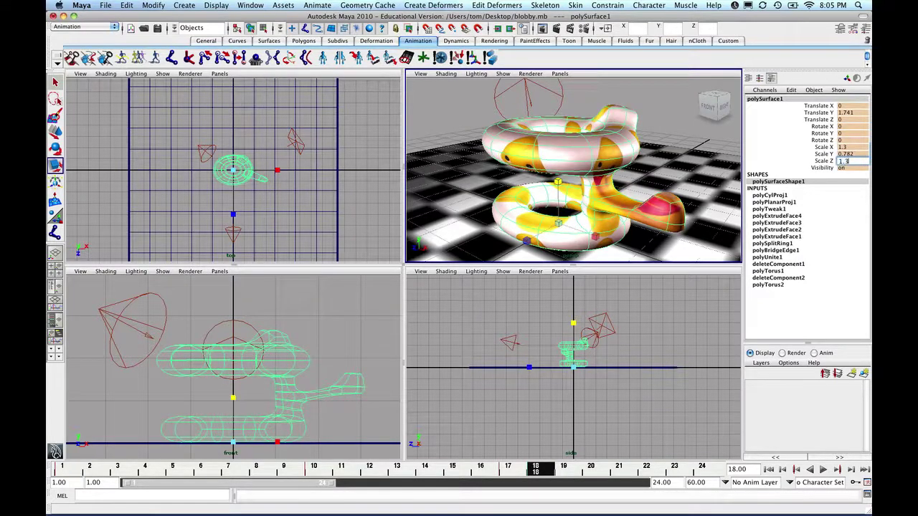
key("Return")
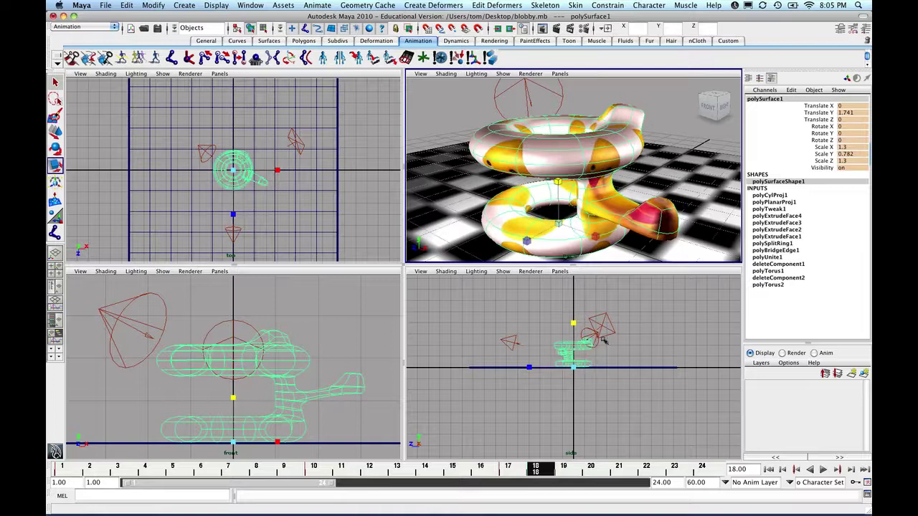
- Play the squash and bounce, stop at frame 17, and deselect the snake
middle_click(536, 366)
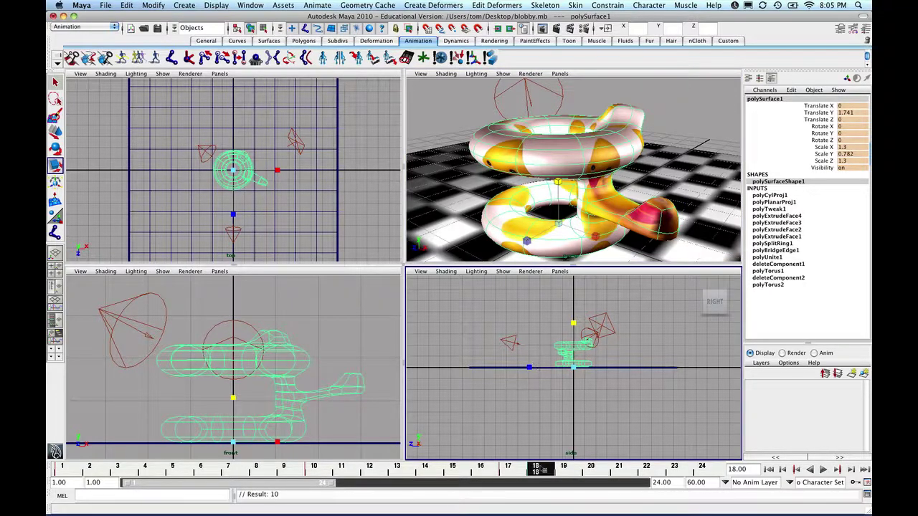
left_click_drag(542, 470, 527, 470)
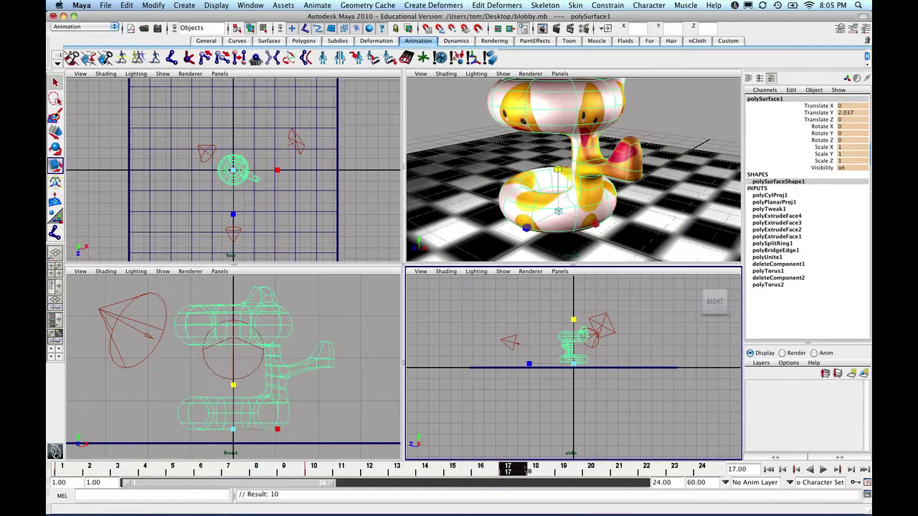
key("alt+v")
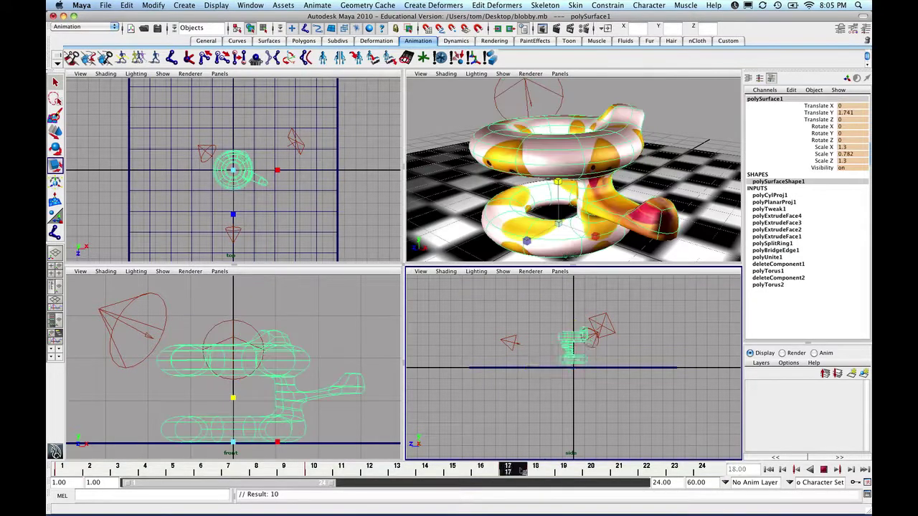
key("alt+v")
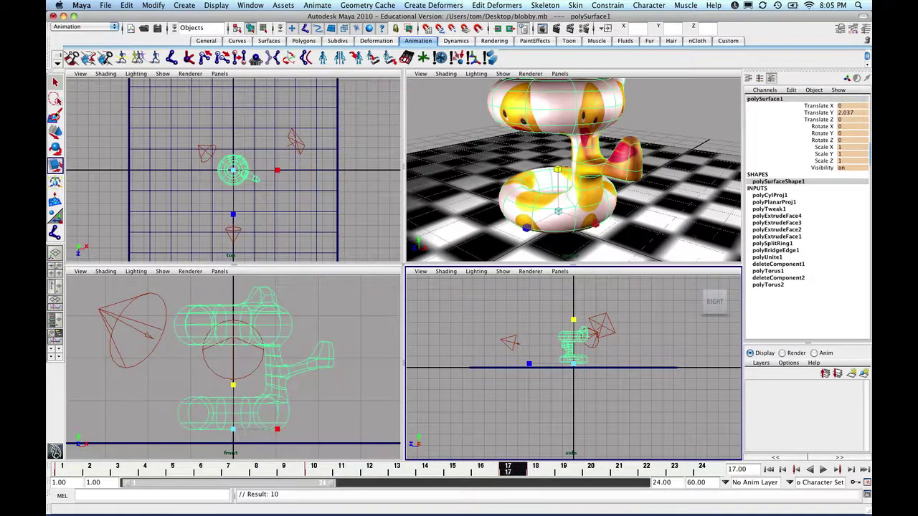
left_click(701, 104)
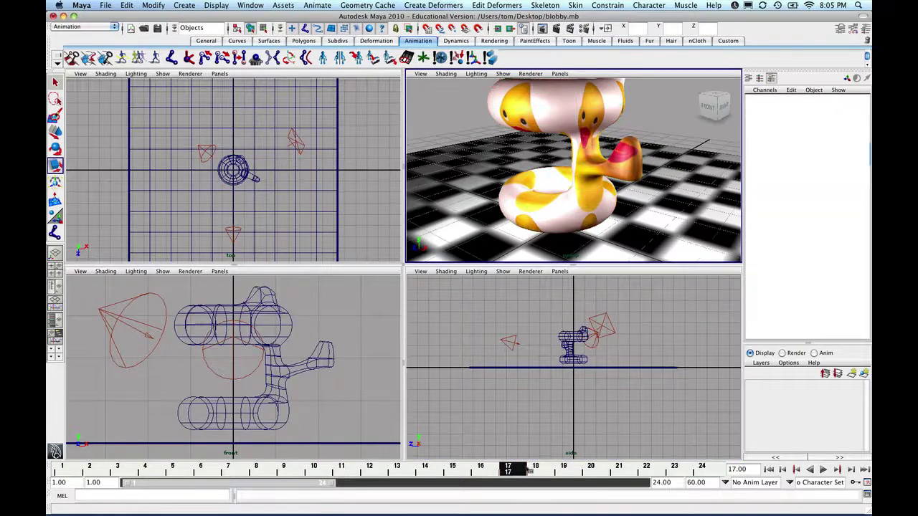
- Play the bounce, shift the range to frames 5–28, and go to frame 25
key("alt+v")
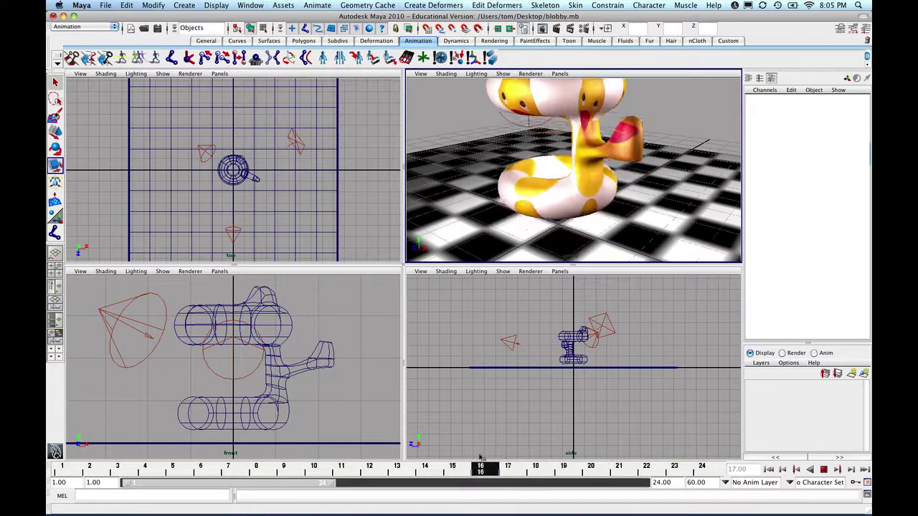
key("Escape")
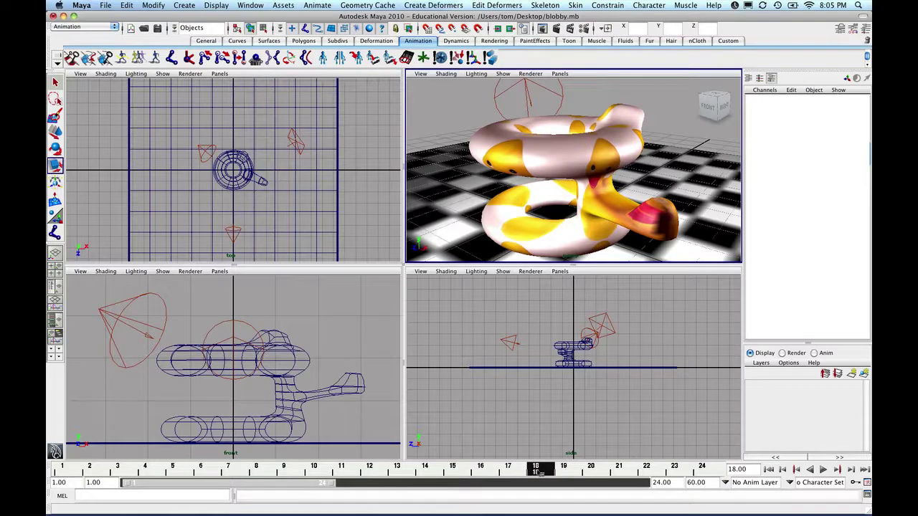
mouse_move(541, 473)
left_mouse_down()
mouse_move(701, 474)
mouse_move(674, 469)
left_mouse_up()
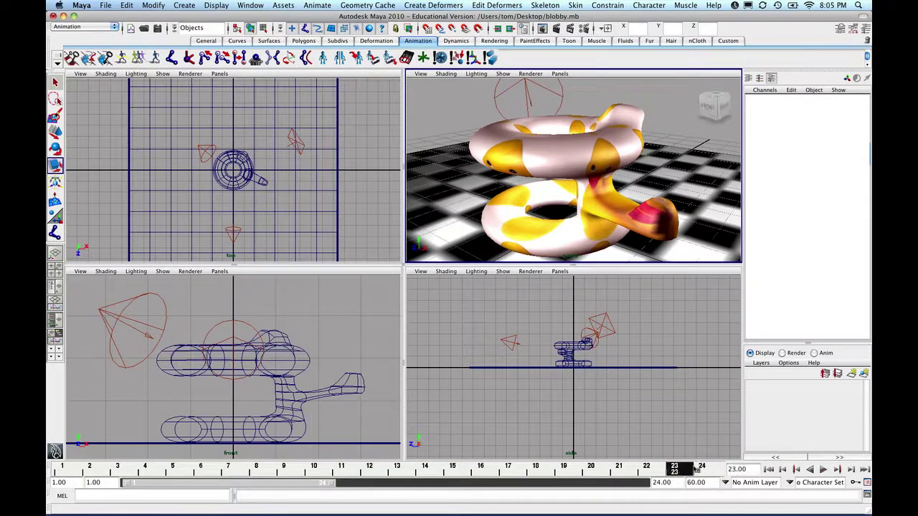
left_click_drag(203, 485, 237, 488)
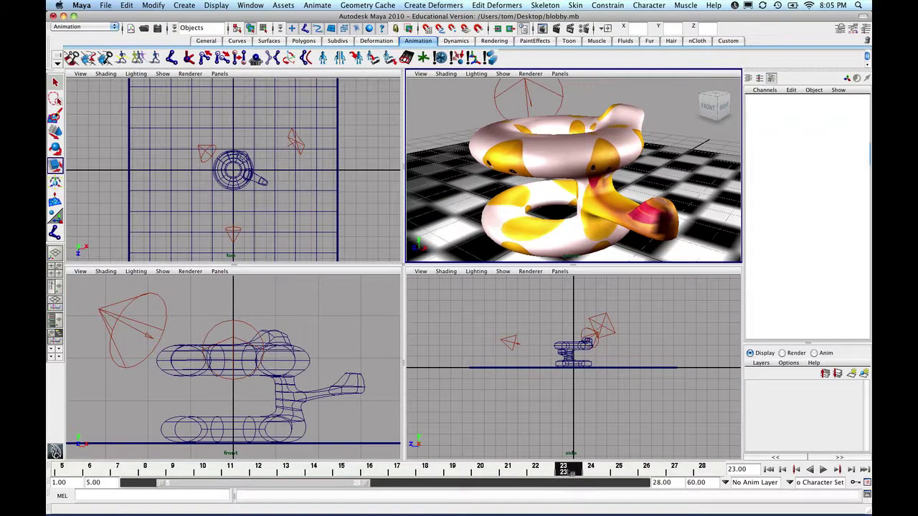
left_click_drag(568, 473, 624, 475)
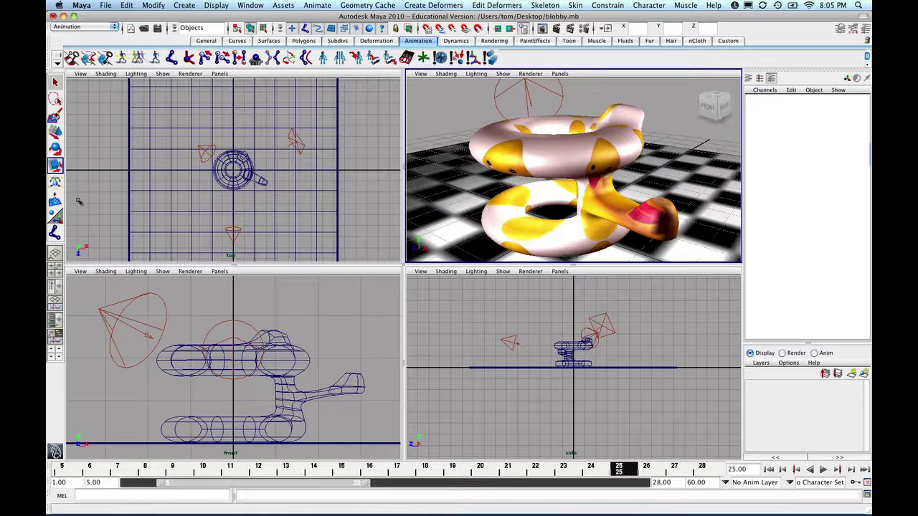
left_click(55, 132)
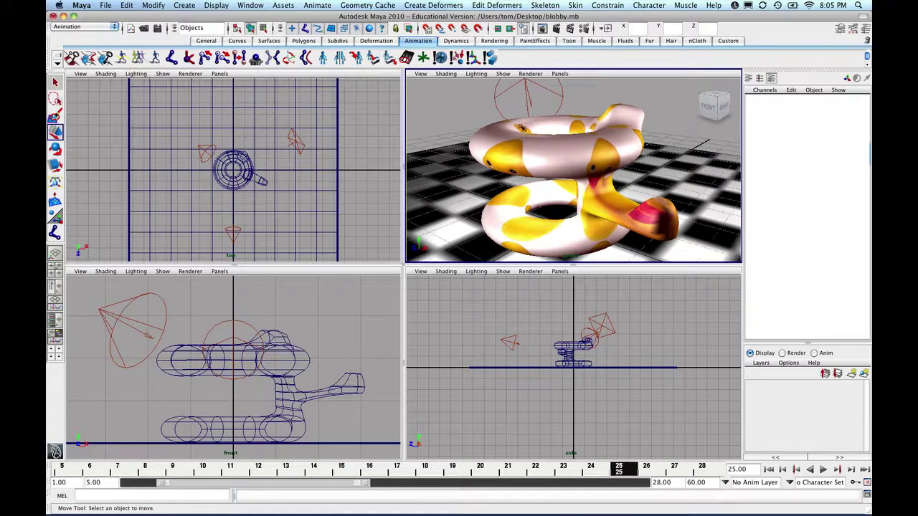
left_click(555, 155)
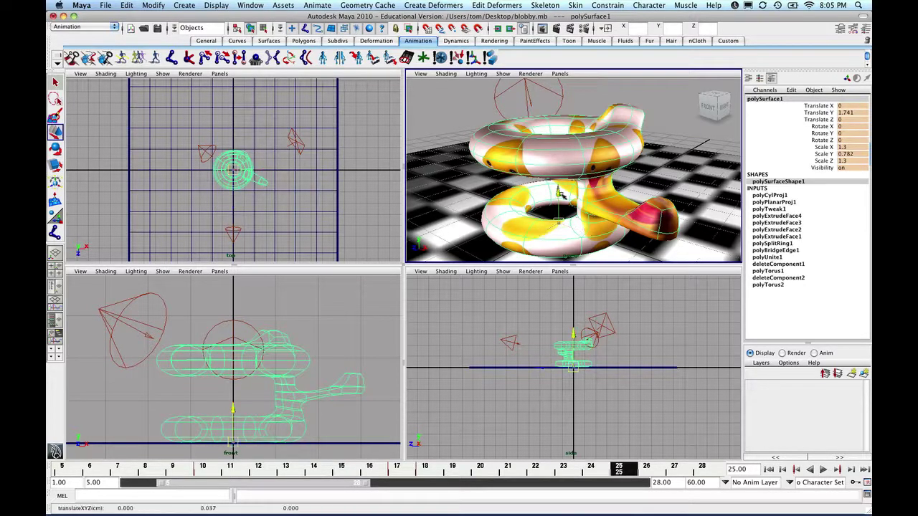
left_click_drag(558, 190, 560, 123)
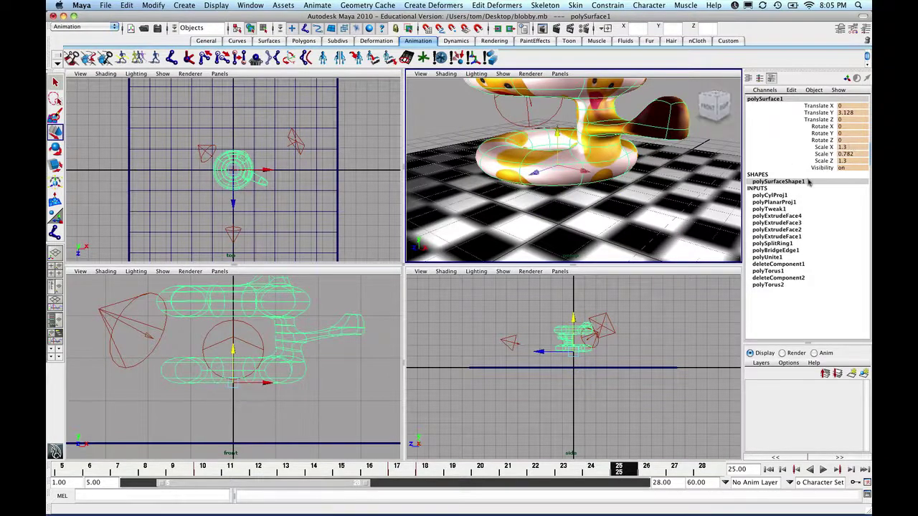
left_click(842, 147)
left_click_drag(846, 147, 825, 149)
type("1")
key("Tab")
type("1")
key("Tab")
type("1")
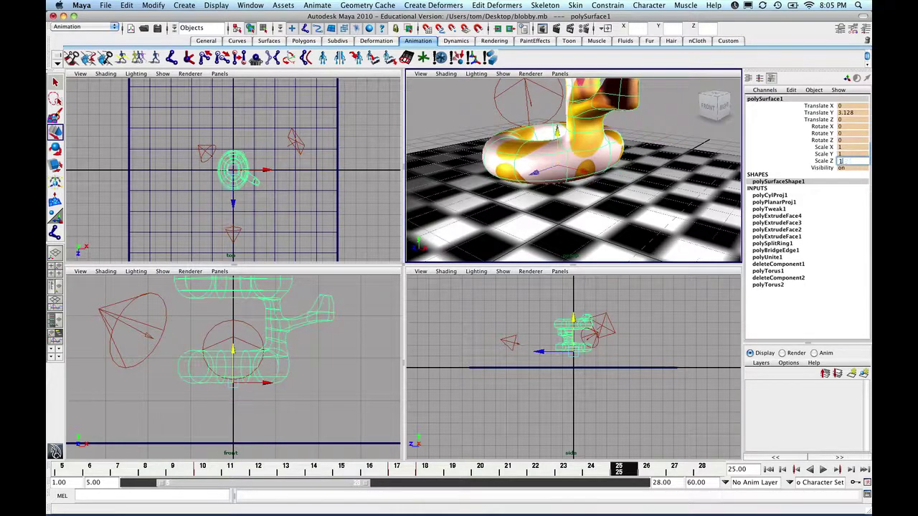
key("Return")
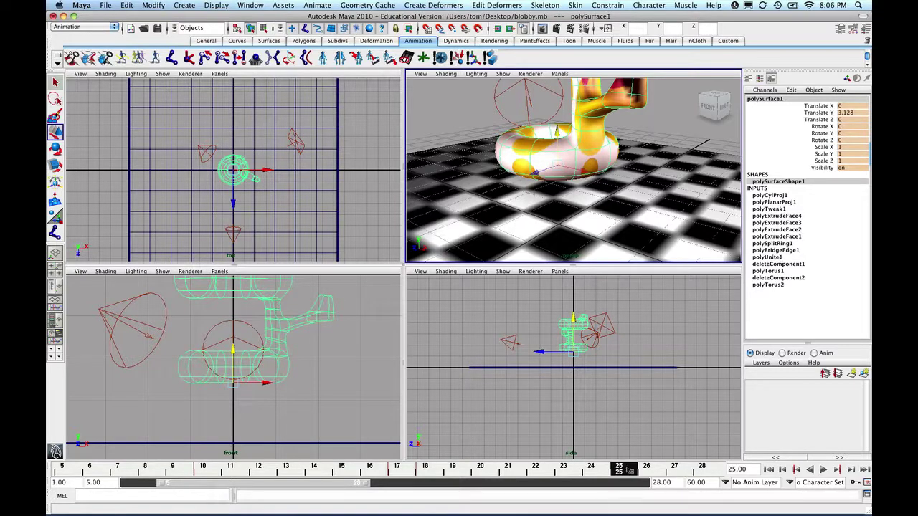
key("alt+v")
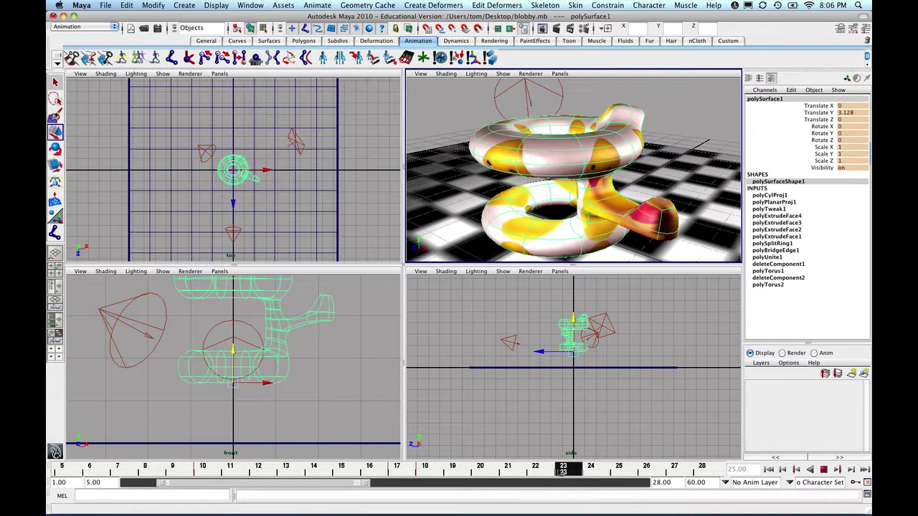
mouse_move(618, 470)
left_mouse_down()
mouse_move(470, 469)
mouse_move(618, 470)
left_mouse_up()
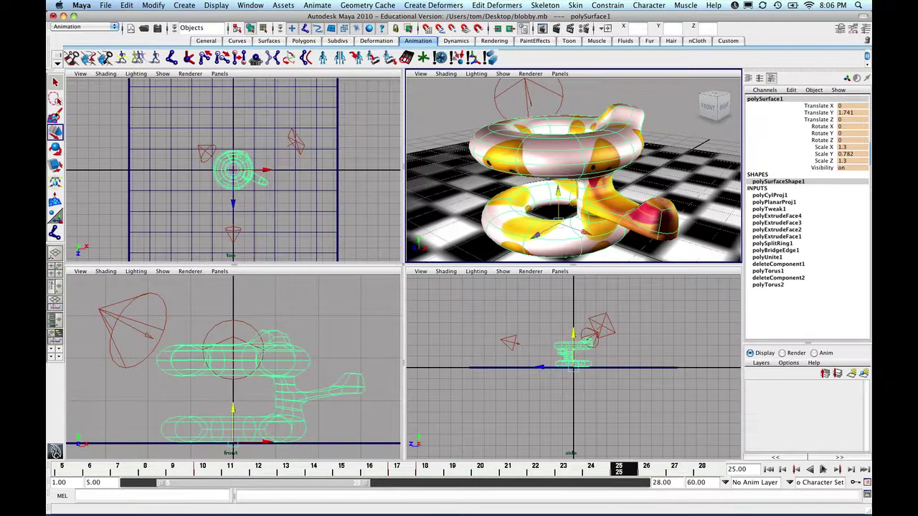
- With Auto Keyframe on, raise the snake at frame 25 and reset its scale to 1, 1, 1
left_click(855, 483)
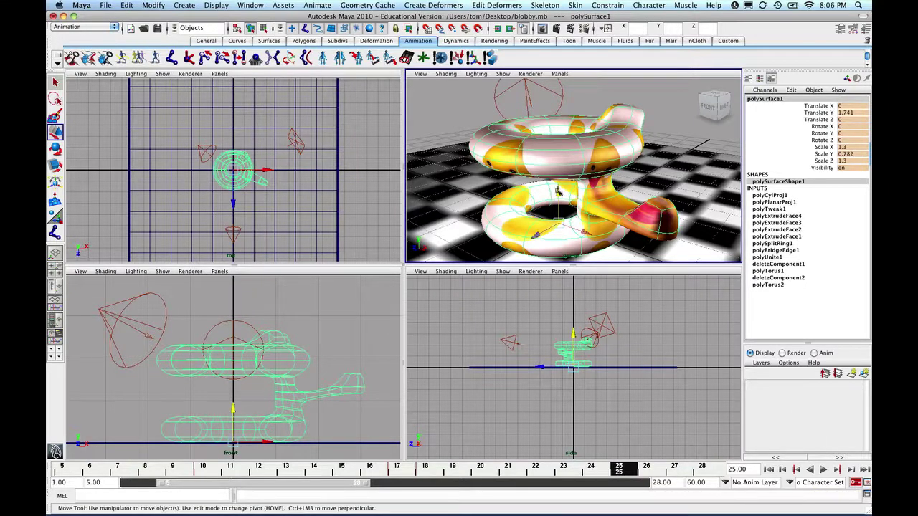
left_click_drag(559, 187, 553, 141)
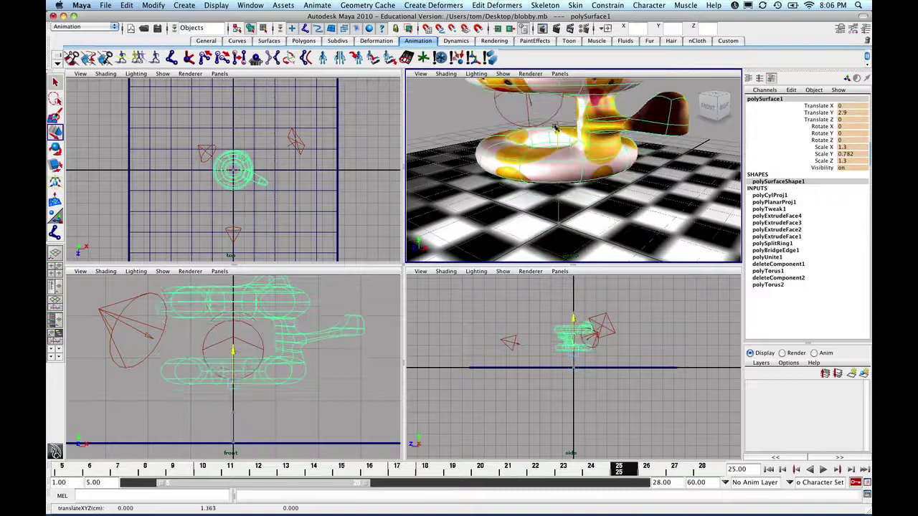
left_click_drag(555, 127, 557, 118)
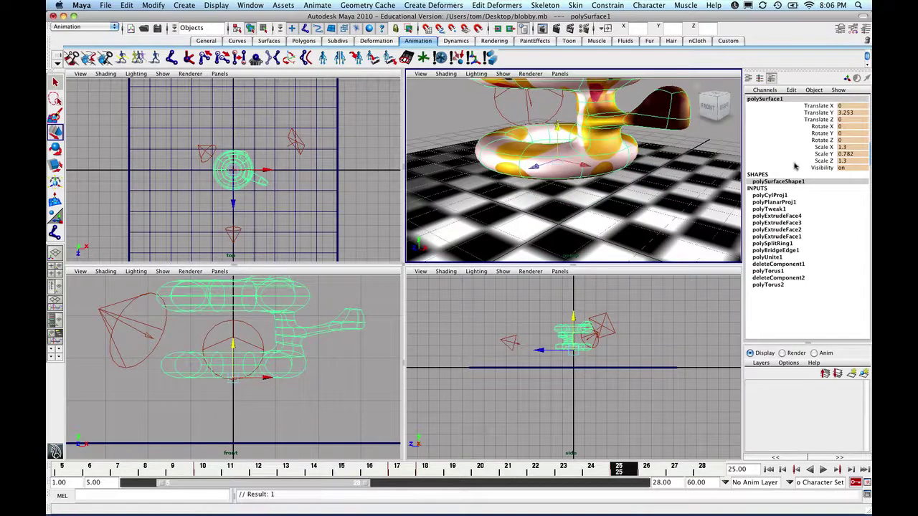
double_click(845, 148)
type("1")
key("Tab")
type("1")
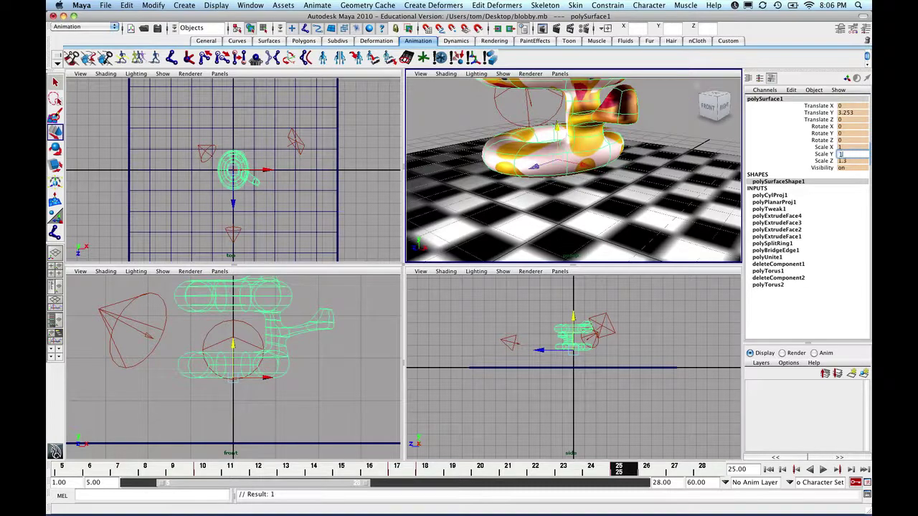
key("Tab")
type("1")
key("Tab")
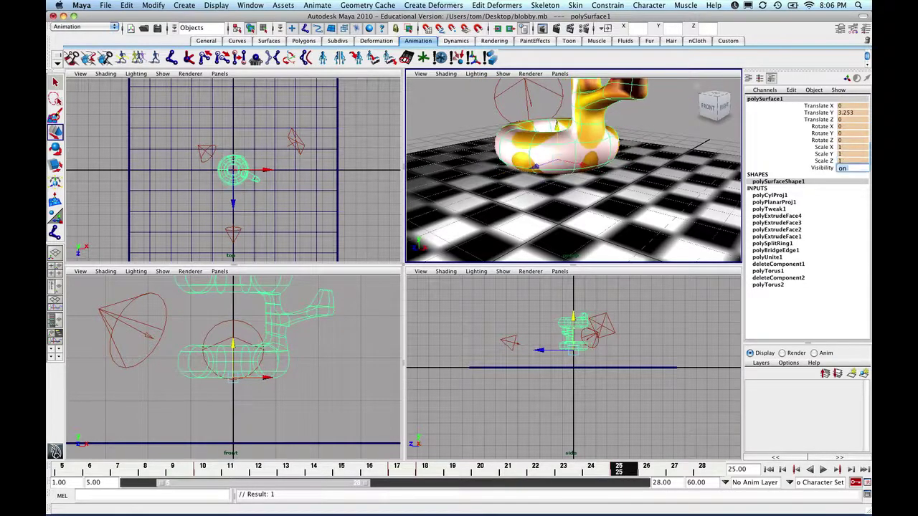
key("Return")
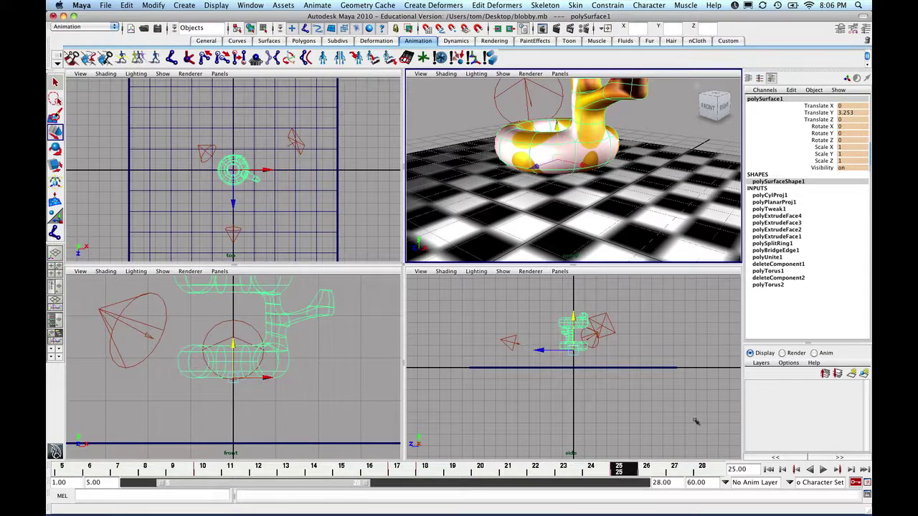
left_click_drag(626, 470, 461, 469)
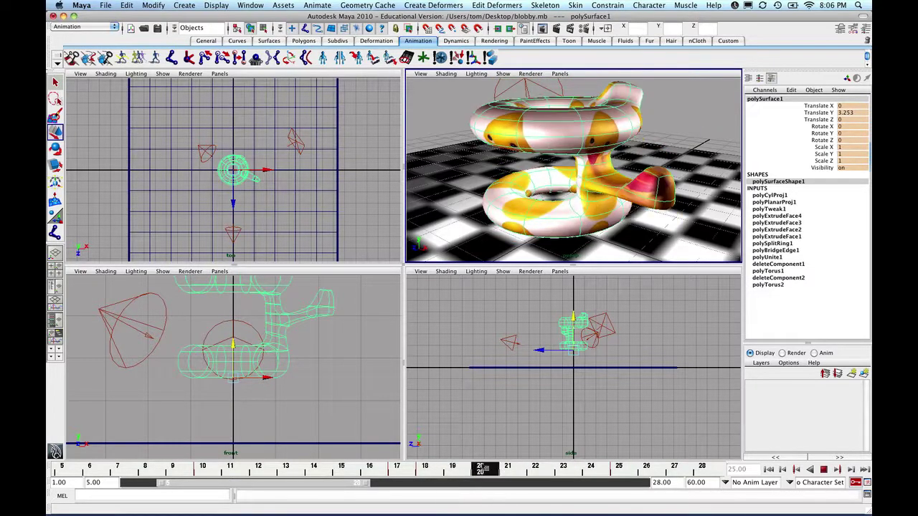
mouse_move(461, 469)
left_mouse_down()
mouse_move(393, 468)
mouse_move(590, 469)
left_mouse_up()
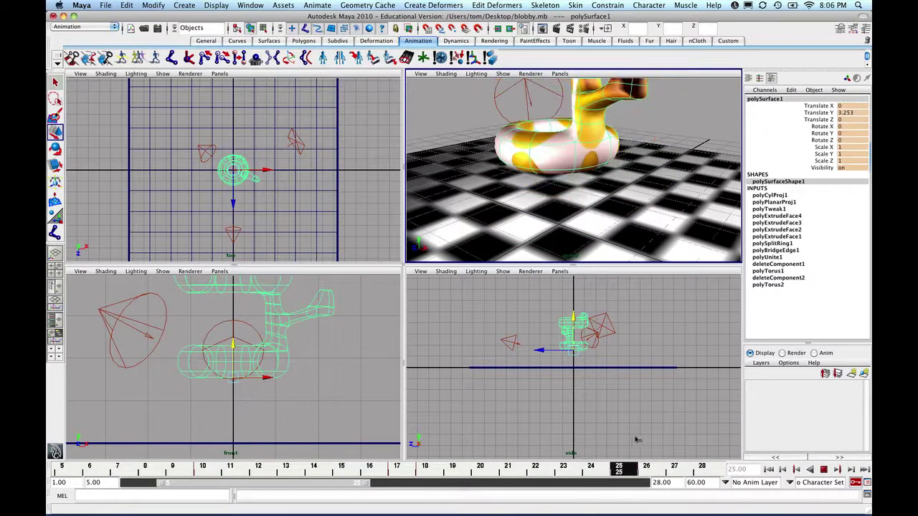
- Shift the range to frames 14–37 and lower the snake to Translate Y 1.801 at frame 31
key("Escape")
left_click_drag(331, 488, 412, 488)
key("alt+v")
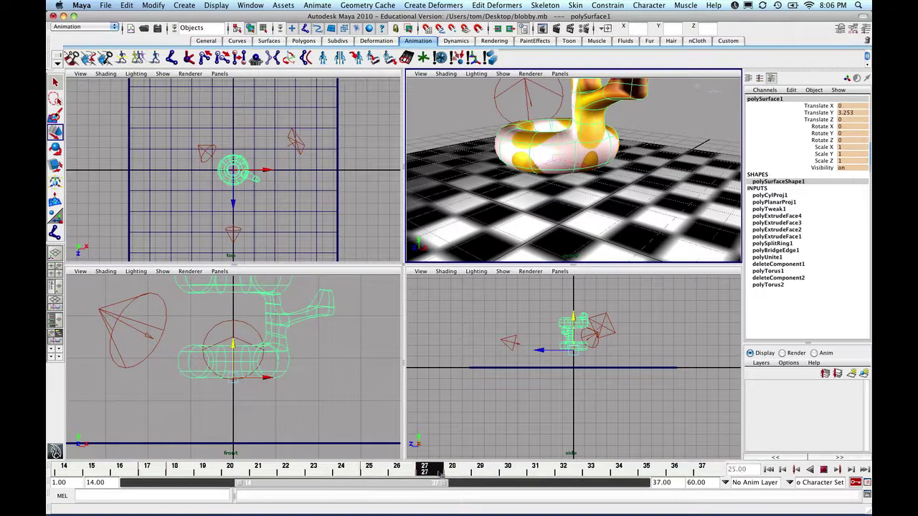
key("Escape")
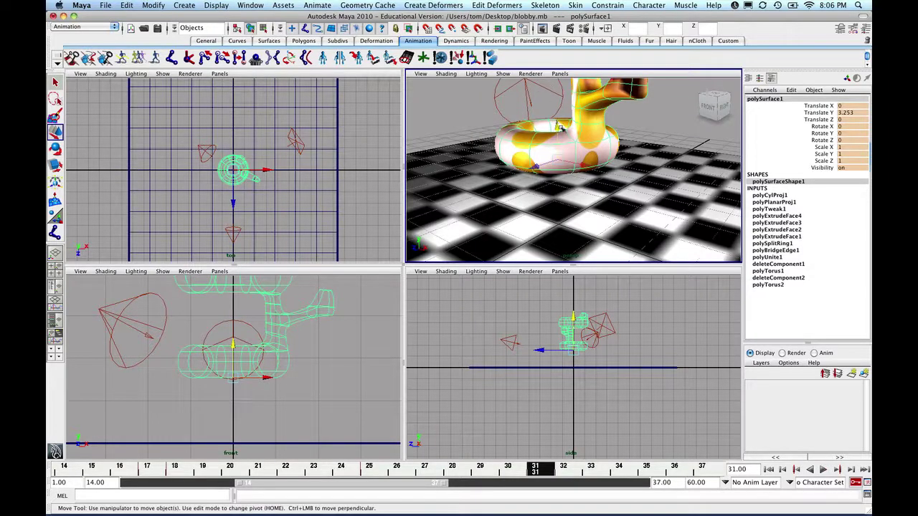
left_click_drag(557, 126, 560, 192)
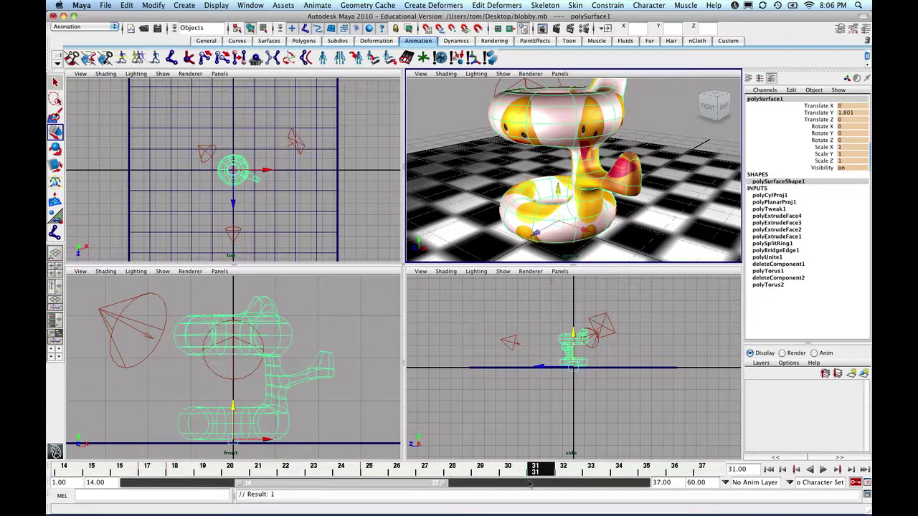
- Scrub between frames 30 and 31 and play to review the descent
left_click_drag(544, 477, 521, 470)
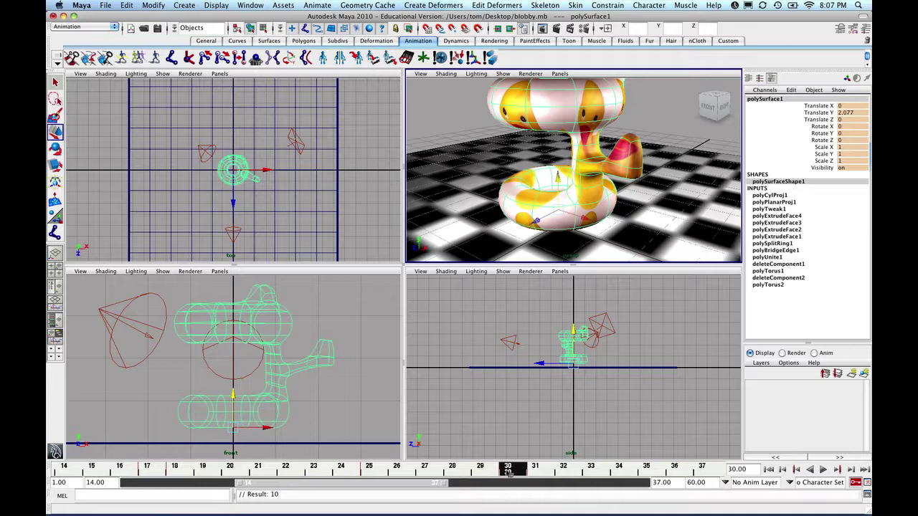
key("alt+v")
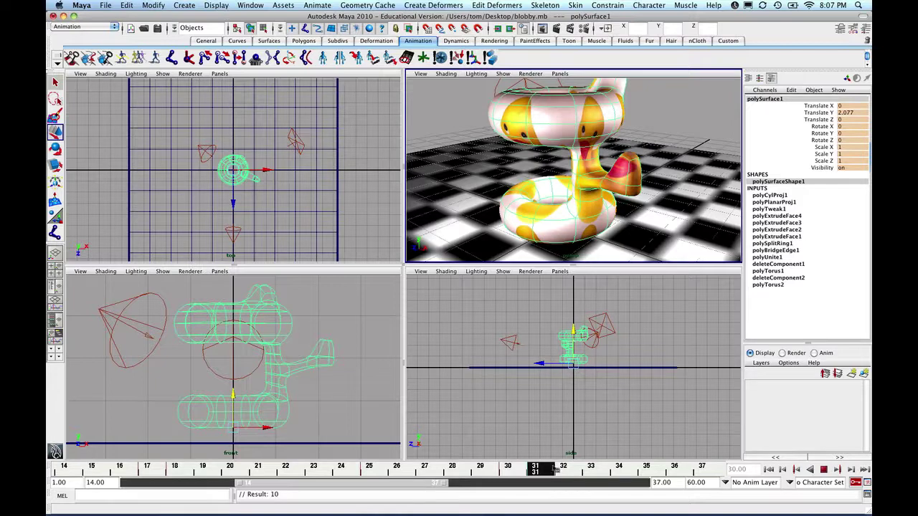
mouse_move(551, 468)
left_mouse_down()
mouse_move(516, 469)
mouse_move(536, 468)
left_mouse_up()
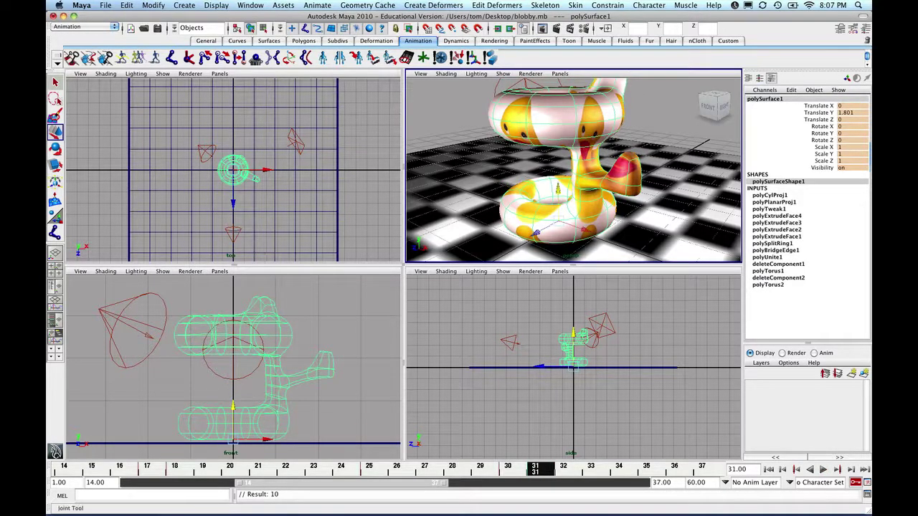
- Squash the snake at frame 31 to scale 1.2, 0.86, 1.2 and scrub to check it
left_click(55, 164)
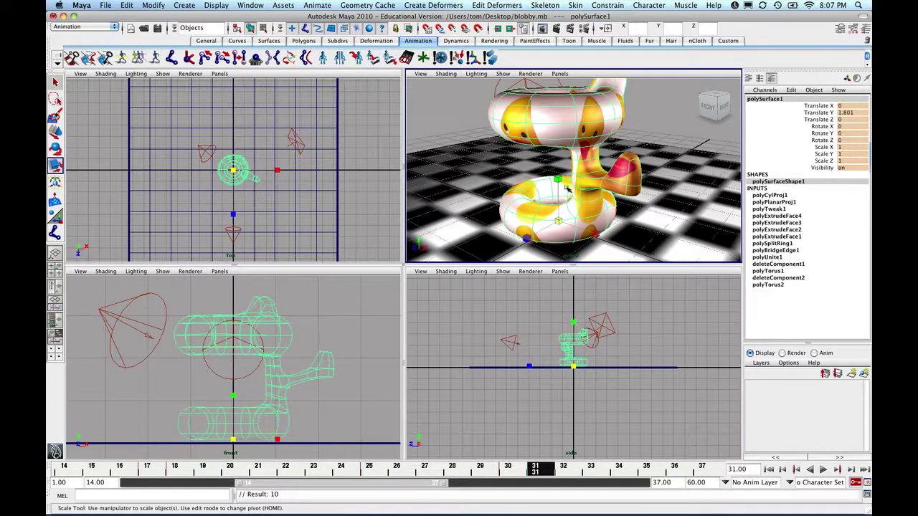
left_click_drag(558, 180, 562, 187)
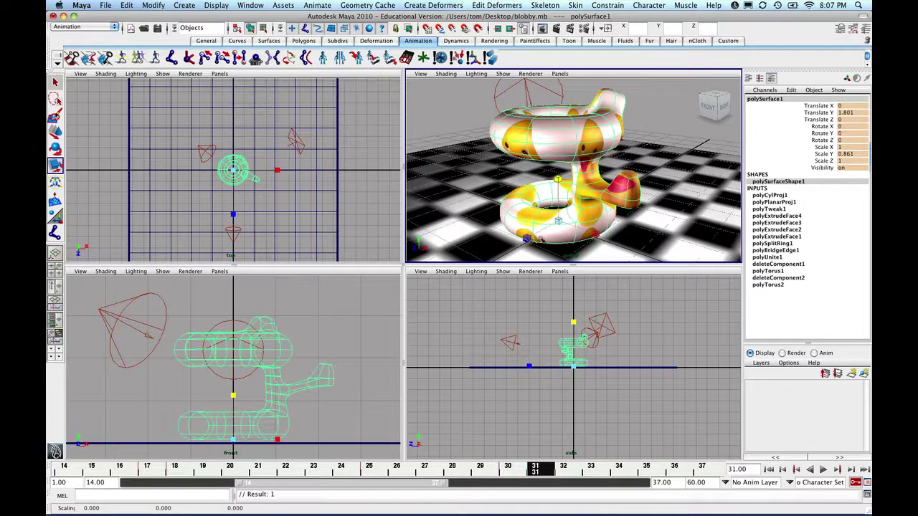
left_click(842, 147)
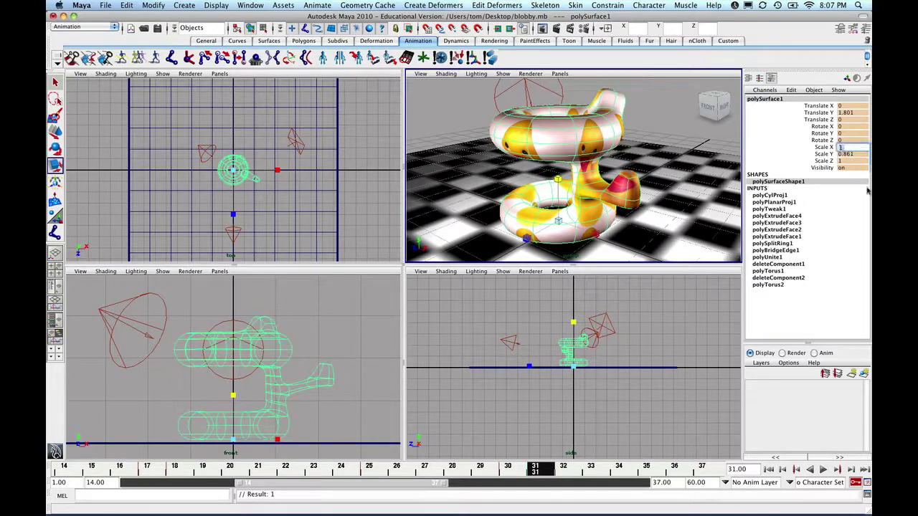
type(".2")
key("Return")
key("Tab")
key("Tab")
type(".2")
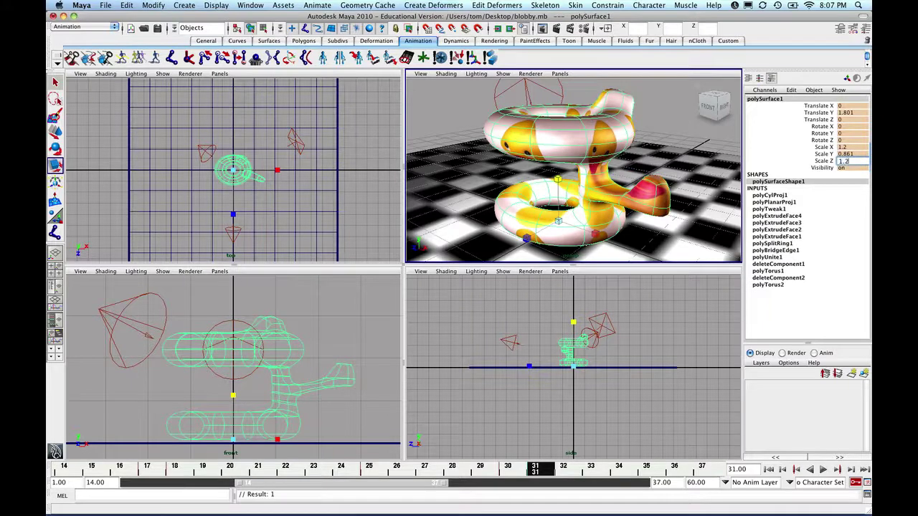
key("Return")
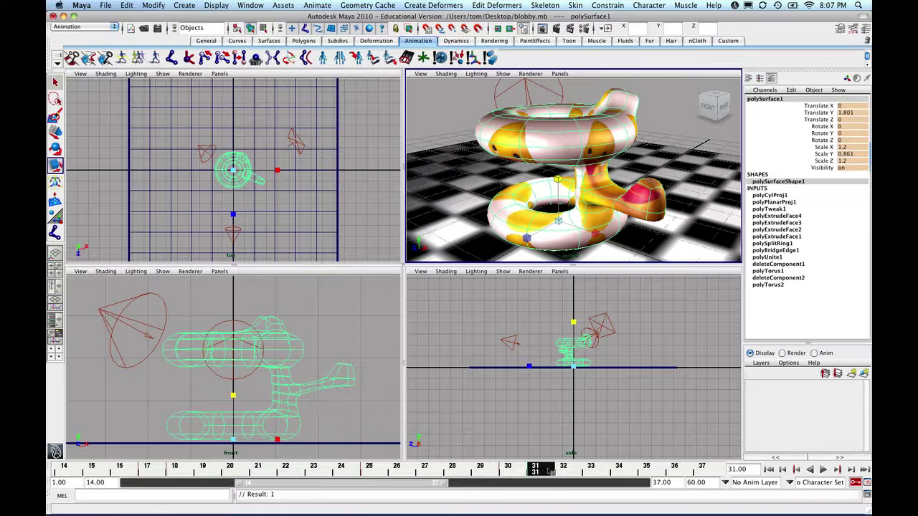
mouse_move(550, 472)
left_mouse_down()
mouse_move(476, 470)
mouse_move(598, 479)
left_mouse_up()
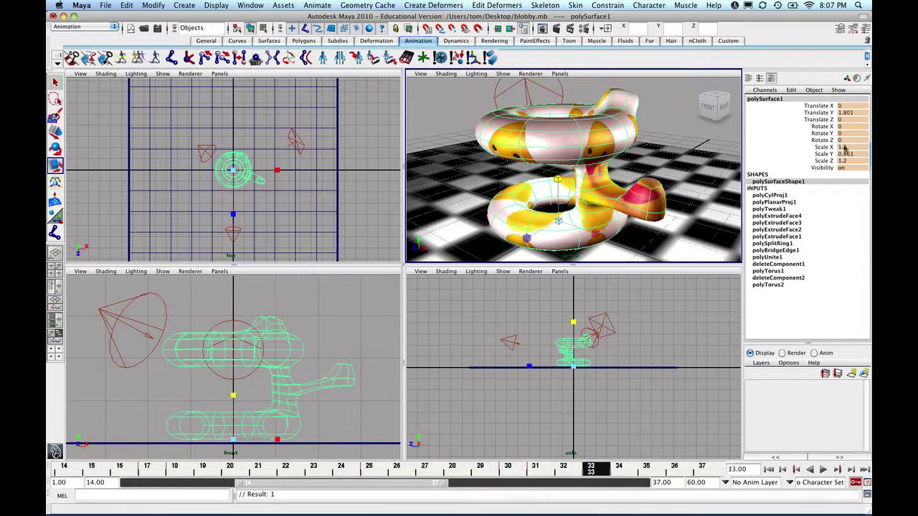
type("2")
- Reset the snake's scale to 1, 1, 1 at frame 33
left_click(840, 148)
left_click_drag(851, 148, 815, 148)
type("1")
key("Tab")
type("1")
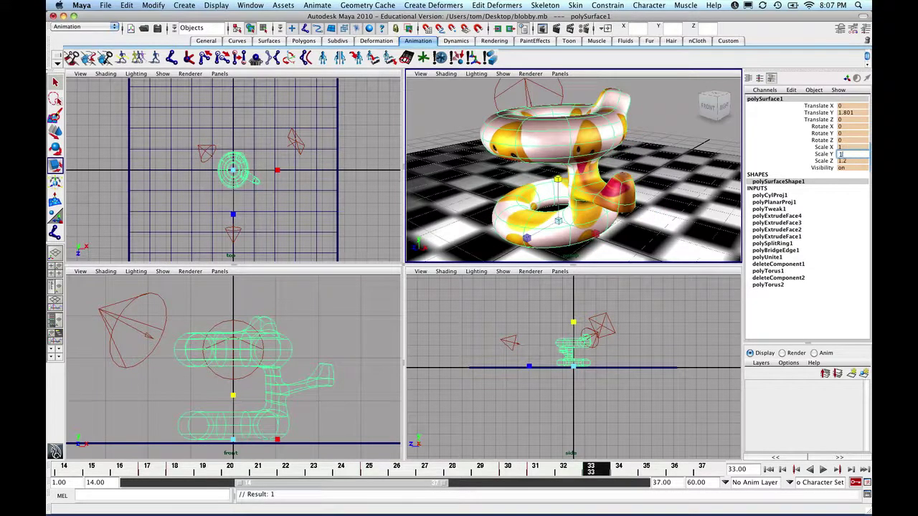
key("Tab")
key("Return")
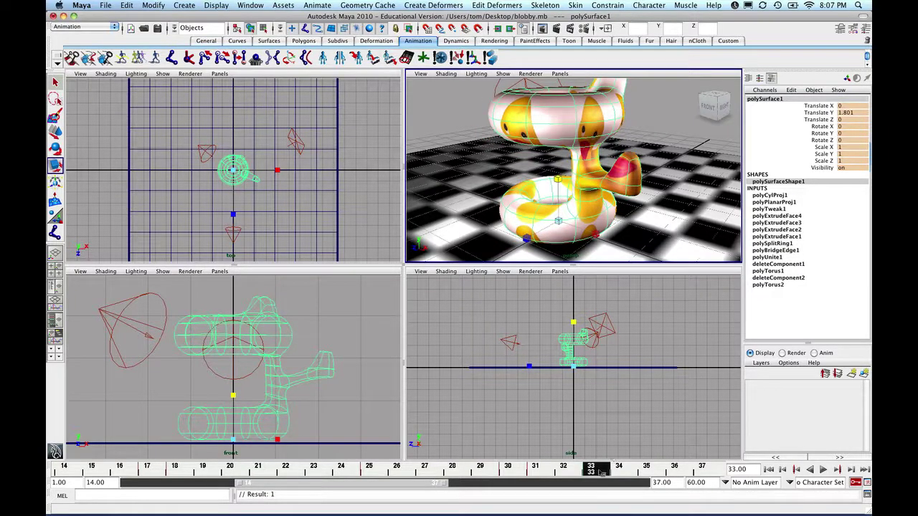
- Give the snake a mild 1.1, 0.9, 1.1 squash at frame 34
left_click_drag(599, 472, 624, 473)
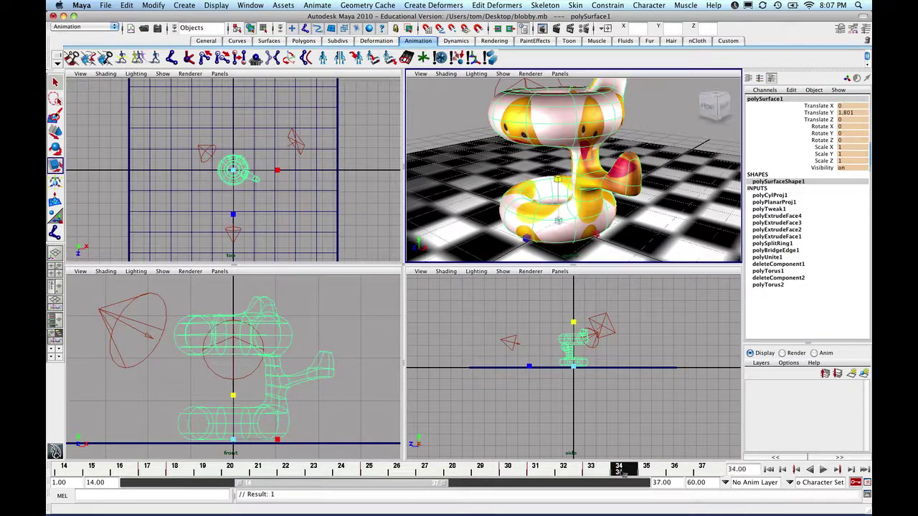
left_click(849, 148)
type(".1")
key("Tab")
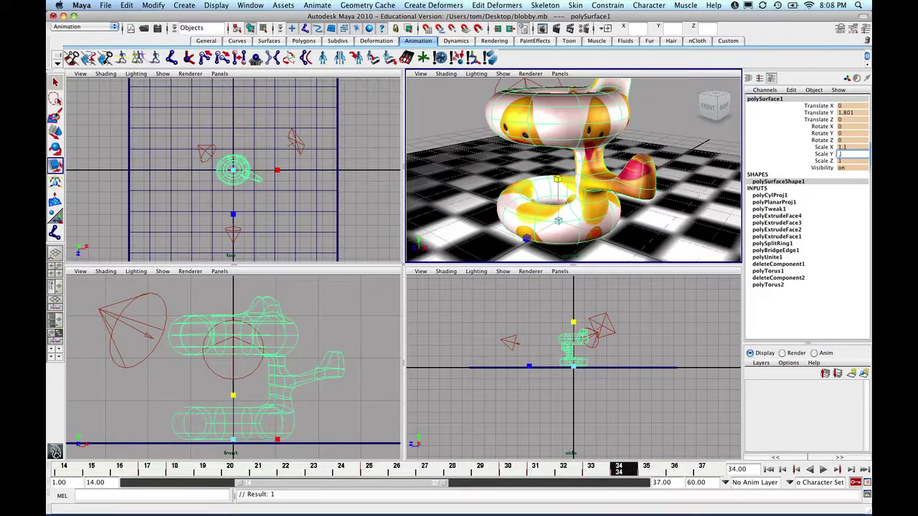
key("Tab")
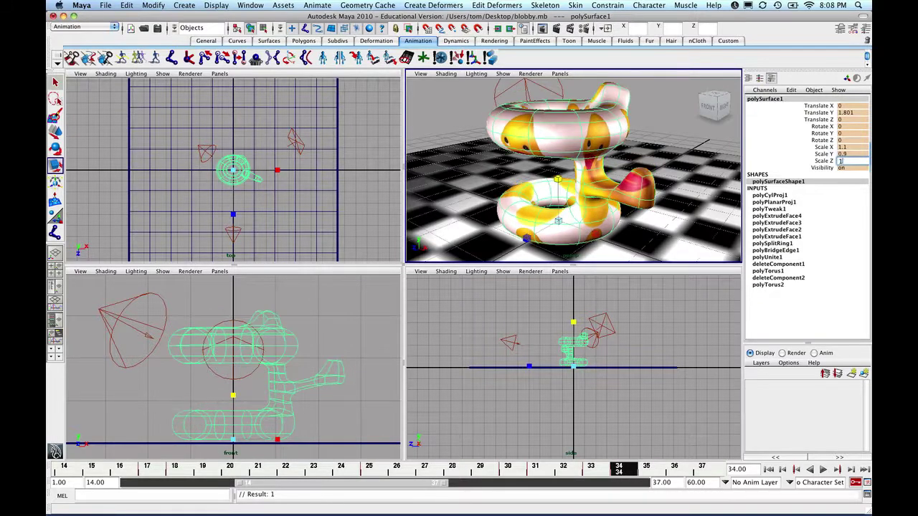
type(".1")
key("Return")
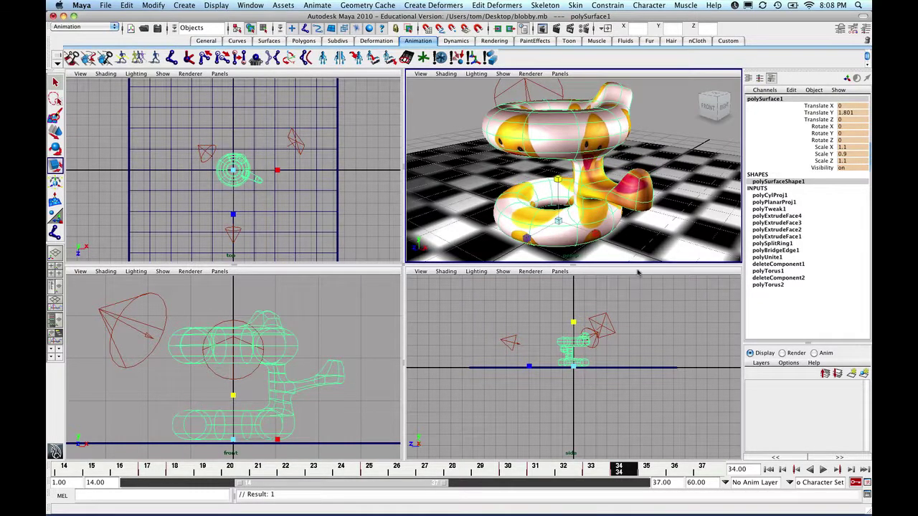
- Return the snake's scale to 1, 1, 1 at frame 35
mouse_move(635, 469)
left_mouse_down()
mouse_move(602, 475)
mouse_move(646, 473)
left_mouse_up()
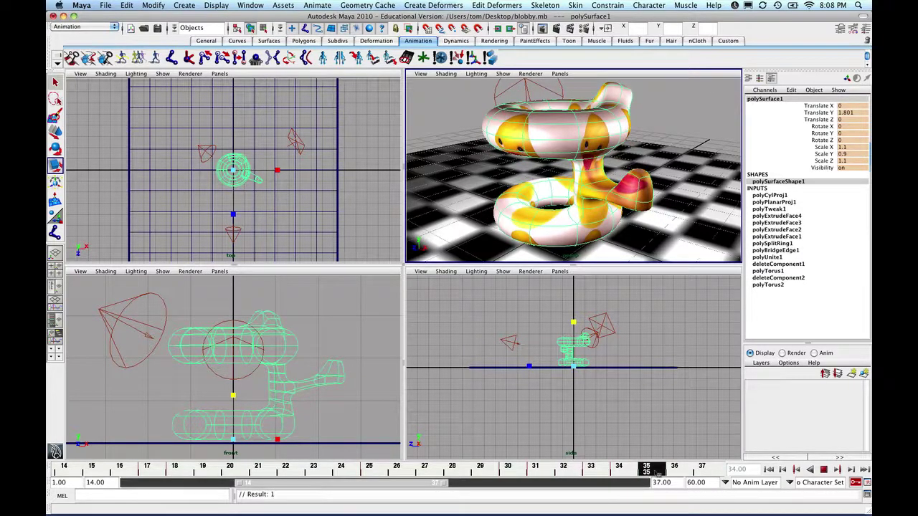
double_click(845, 148)
type("1")
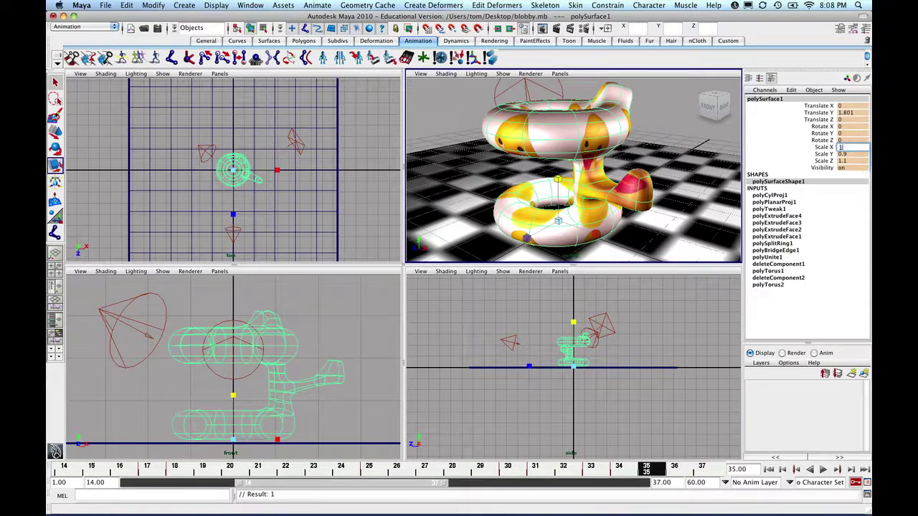
key("Tab")
type("1")
key("Tab")
type("1")
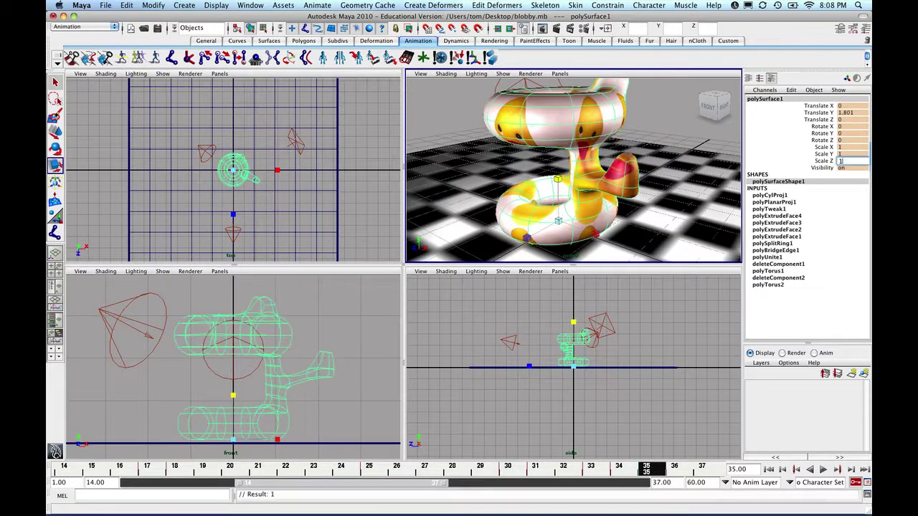
key("Return")
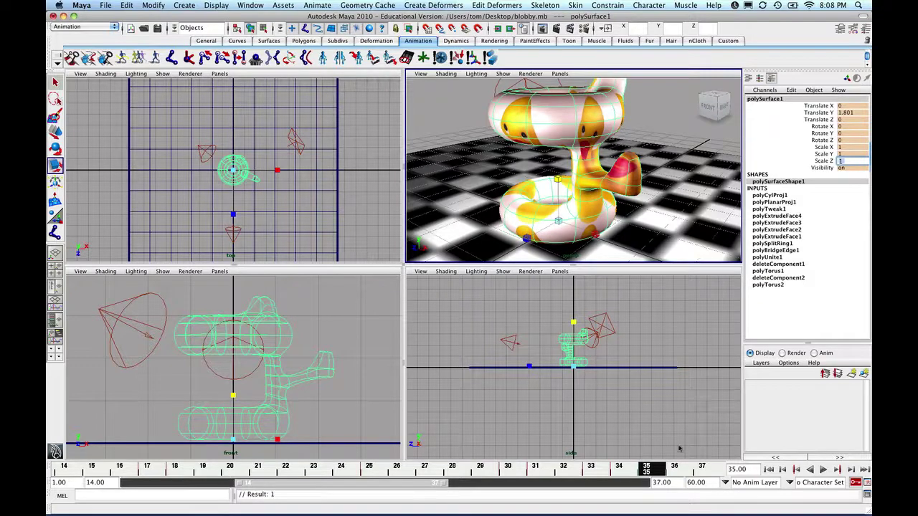
- Preview the bounce, widen the Range Slider to frames 1–41, and replay it
key("alt+v")
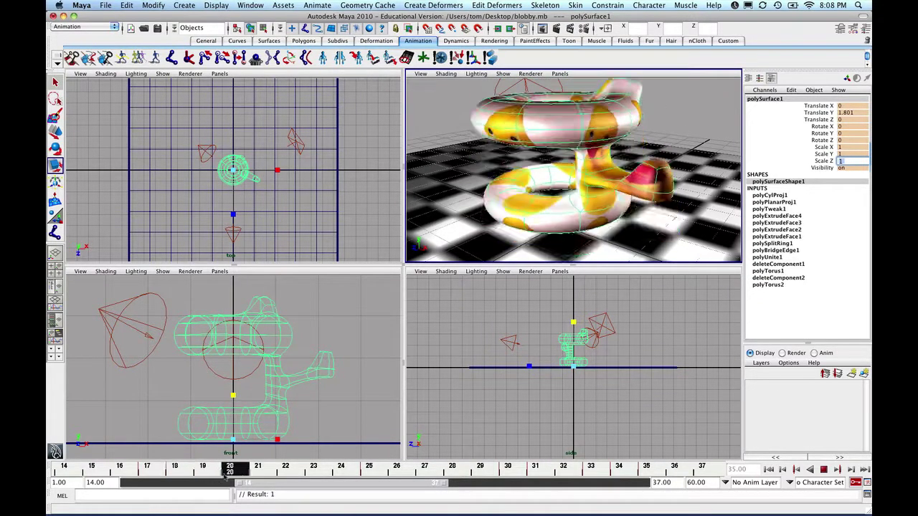
key("alt+v")
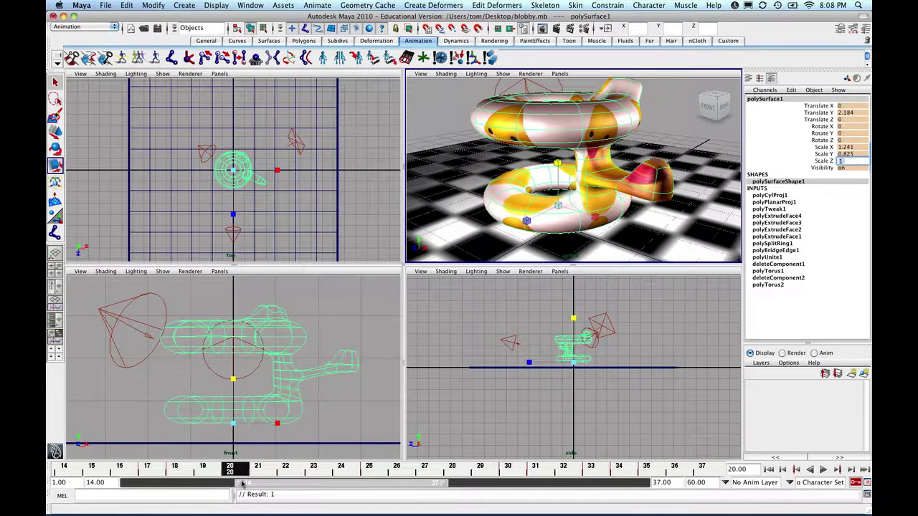
left_click_drag(239, 484, 175, 485)
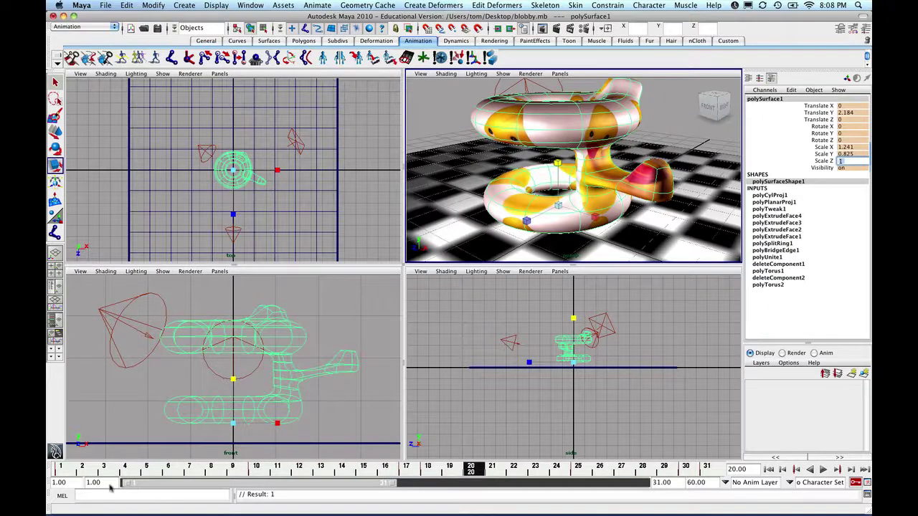
left_click_drag(175, 485, 111, 486)
mouse_move(480, 469)
left_mouse_down()
mouse_move(85, 465)
mouse_move(723, 436)
mouse_move(706, 449)
left_mouse_up()
left_click_drag(388, 484, 482, 488)
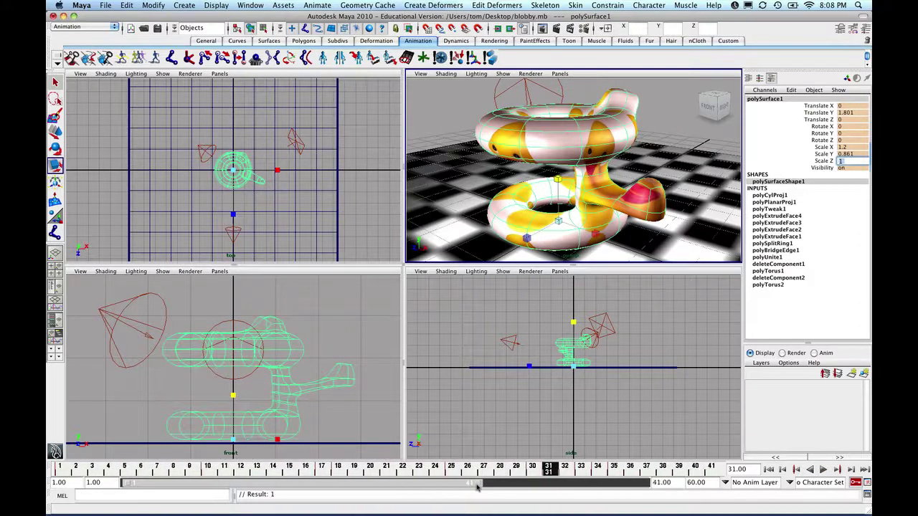
key("alt+v")
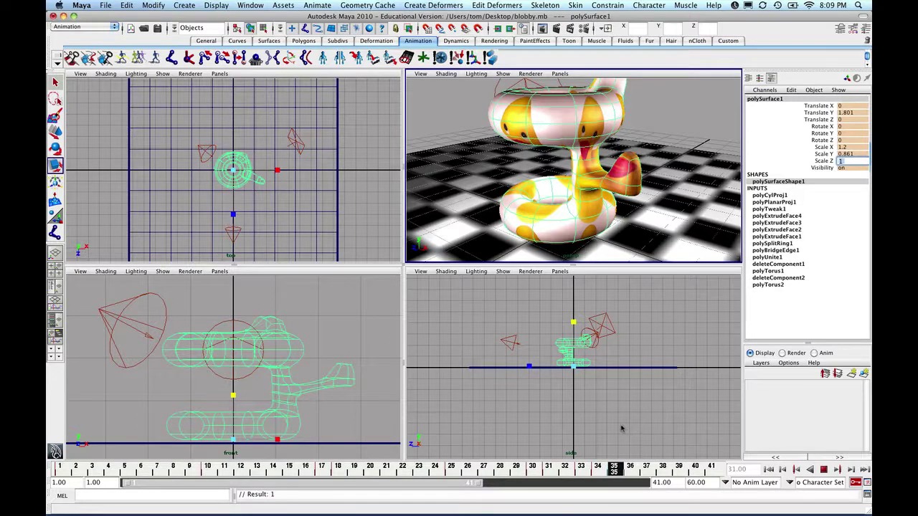
- Return to frame 1 and switch the snake into vertex selection mode
mouse_move(619, 428)
left_mouse_down()
mouse_move(438, 421)
mouse_move(561, 415)
left_mouse_up()
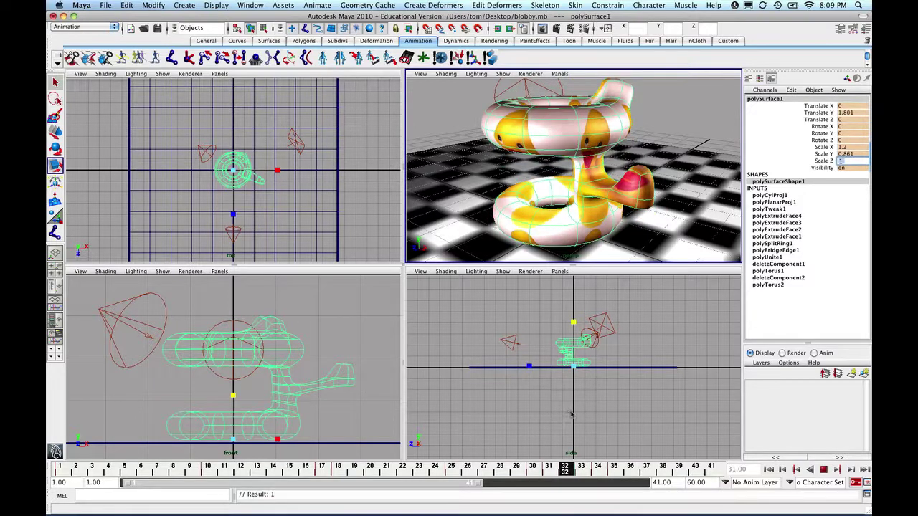
left_click_drag(571, 414, 57, 440)
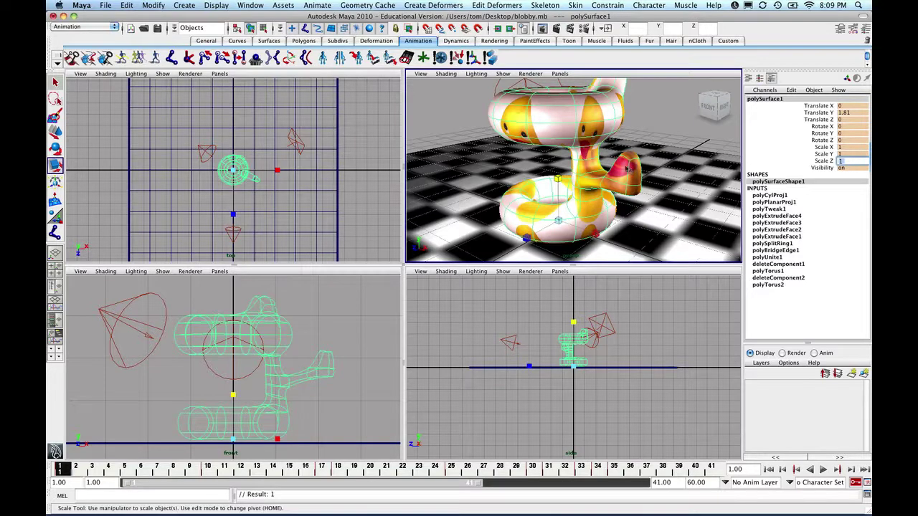
key("Return")
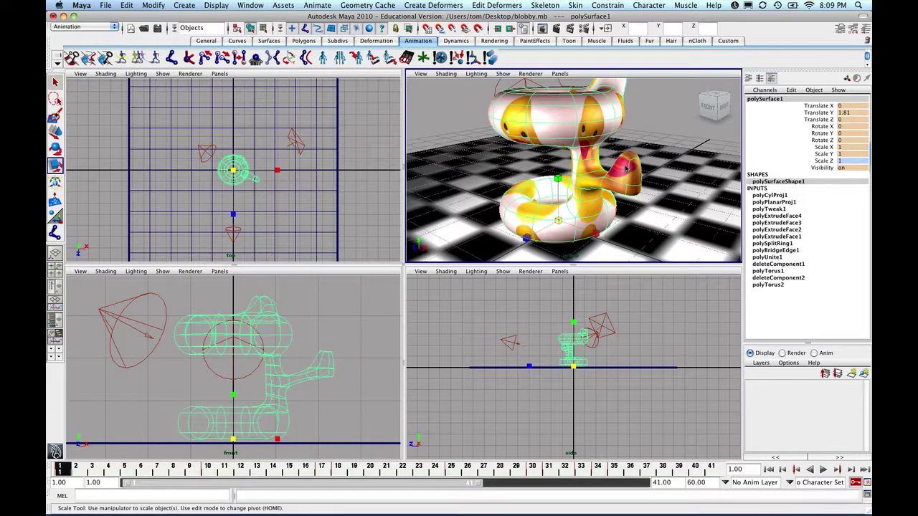
right_click(626, 167)
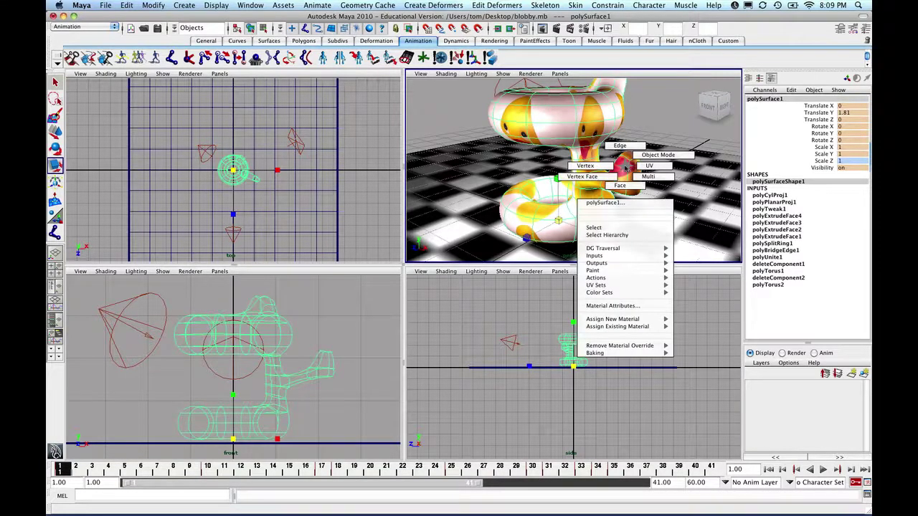
left_click(585, 165)
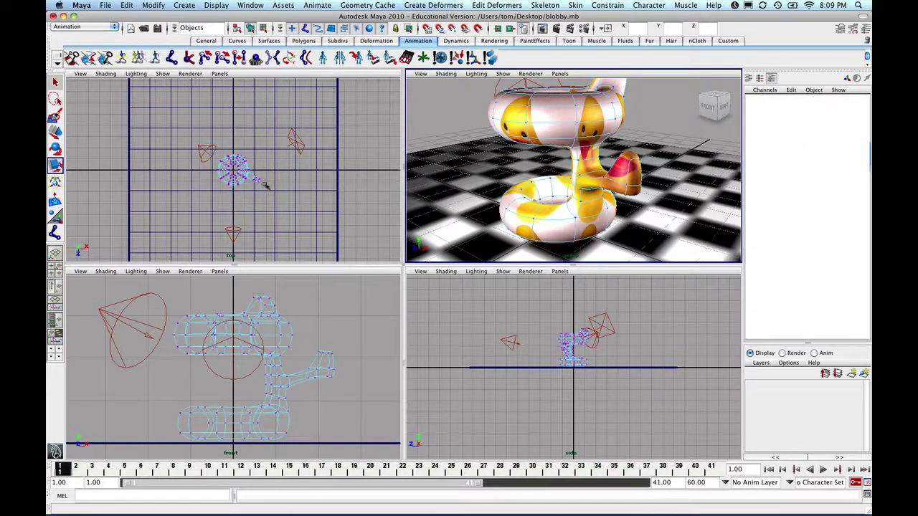
scroll(248, 185, "up", 2)
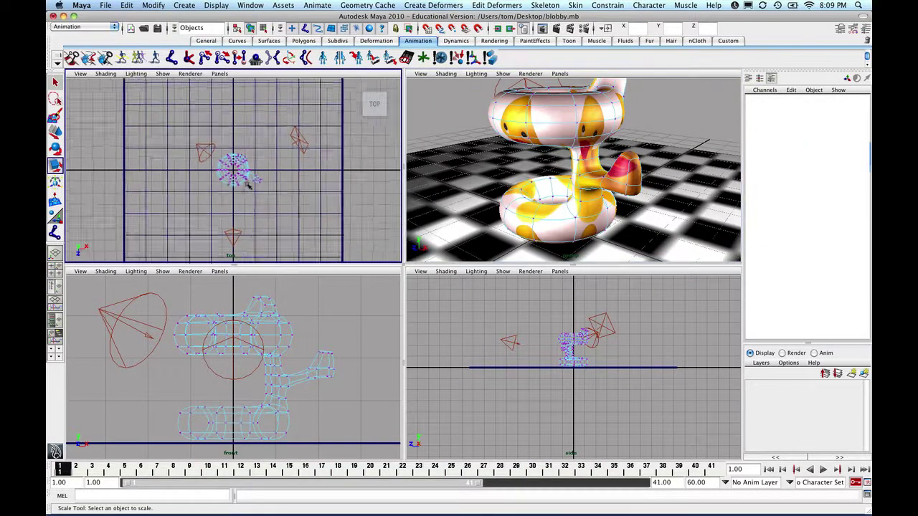
scroll(248, 185, "up", 2)
scroll(248, 185, "up", 2)
scroll(248, 185, "up", 2)
scroll(248, 185, "up", 2)
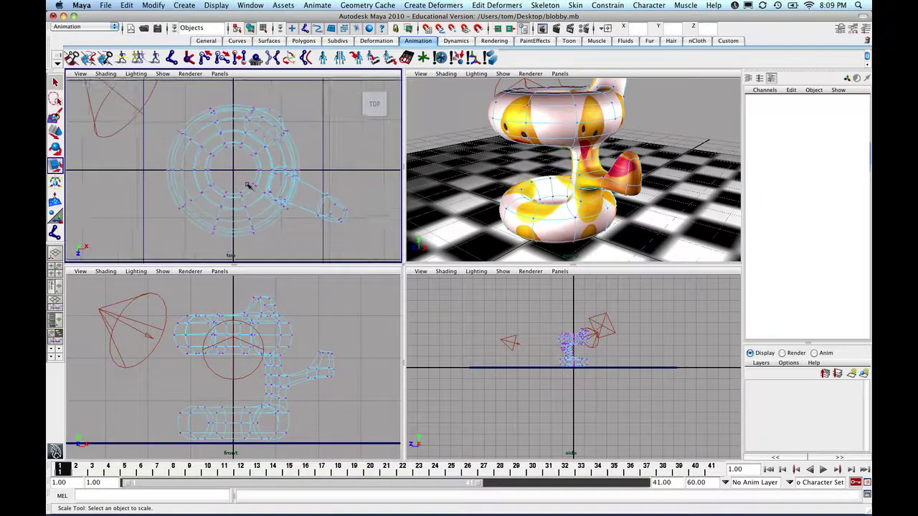
scroll(248, 185, "up", 2)
scroll(247, 185, "up", 1)
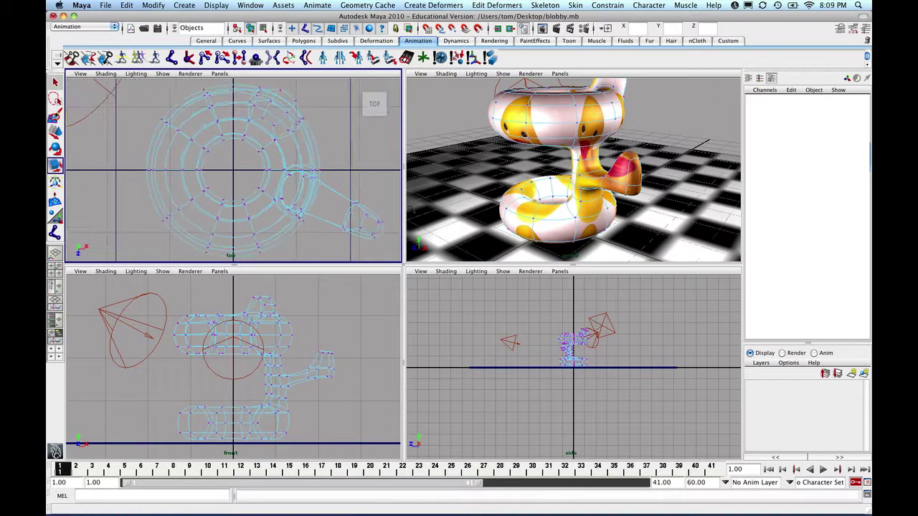
- Select tip vertices vtx[174:180], orbiting the perspective view to reach them
left_click(366, 215)
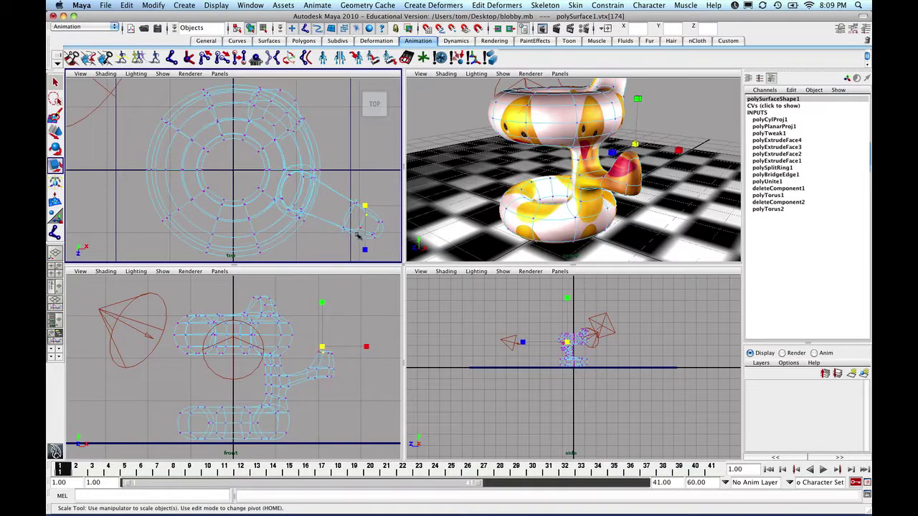
left_click(361, 230, "shift")
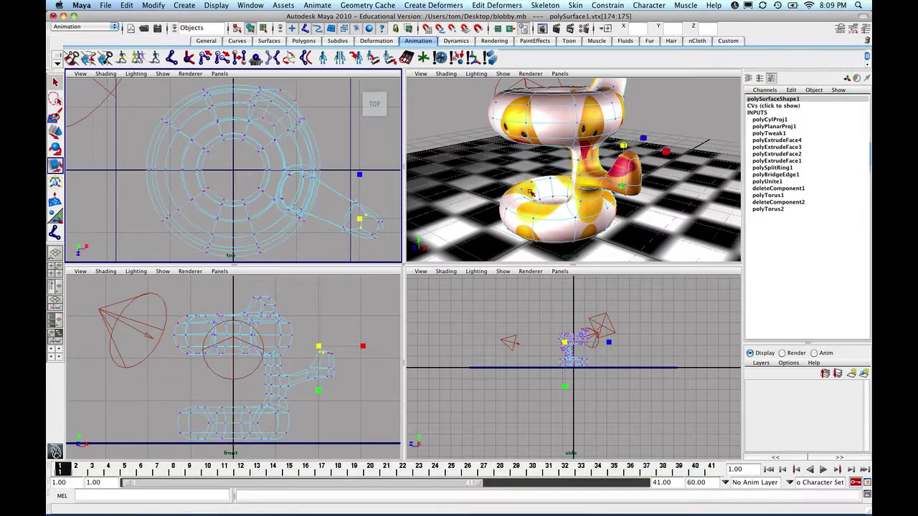
middle_click(574, 179)
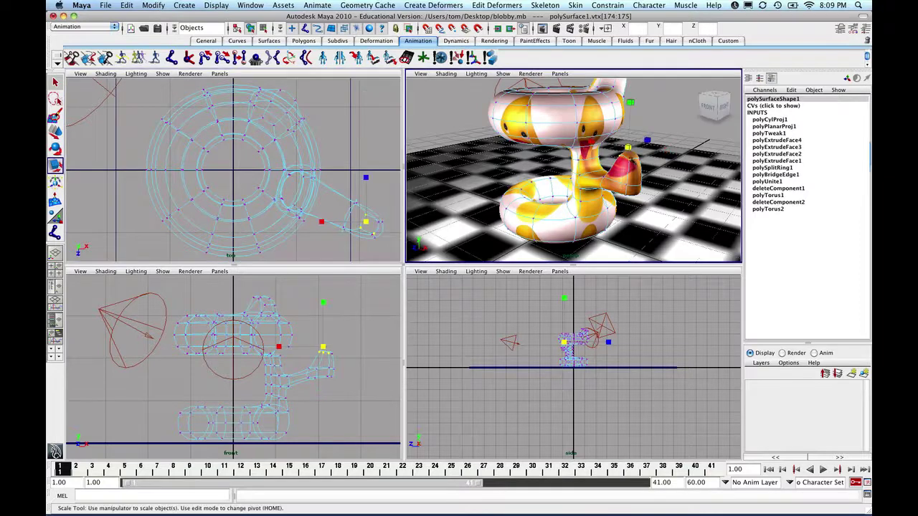
left_click(640, 162, "shift")
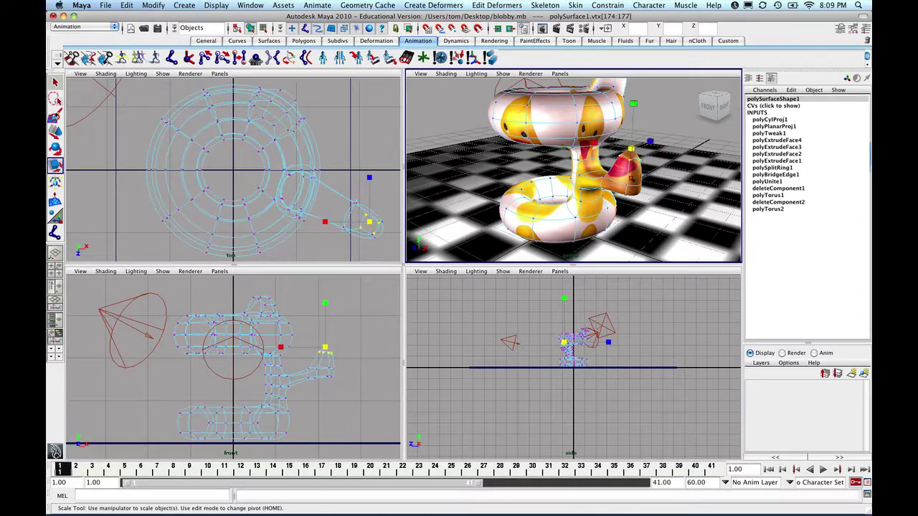
left_click_drag(640, 162, 679, 180, "alt")
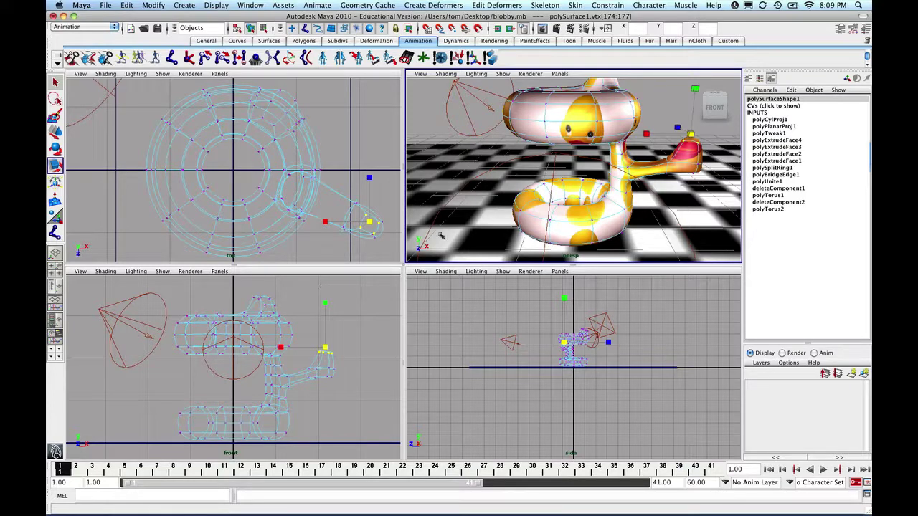
left_click_drag(558, 225, 516, 229, "alt")
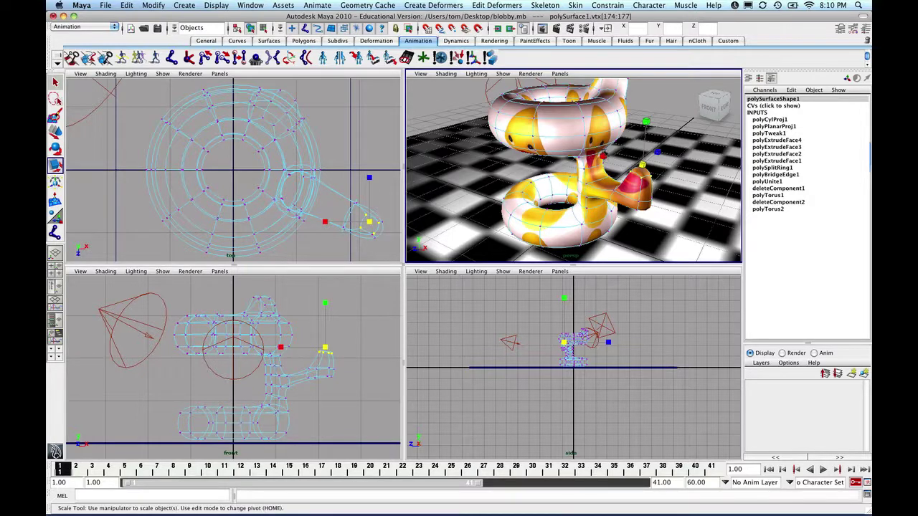
right_click_drag(604, 156, 624, 221, "alt")
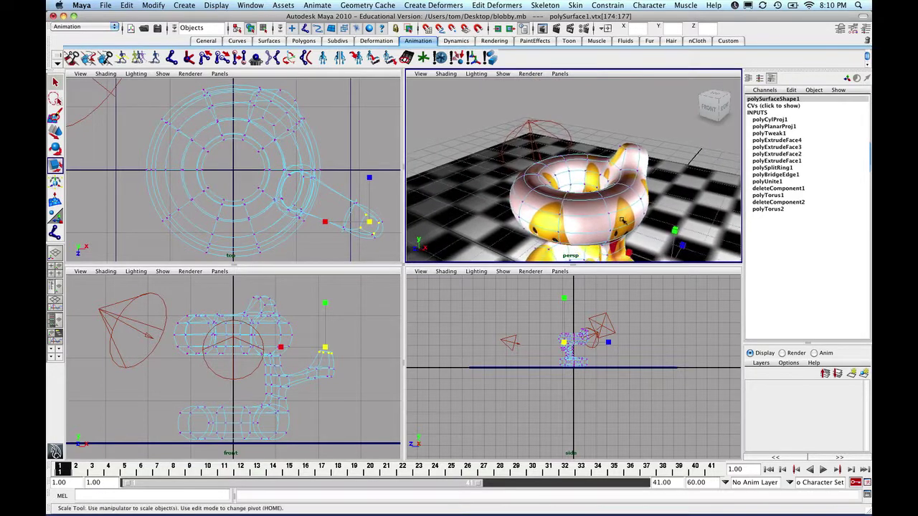
left_click(626, 151, "shift")
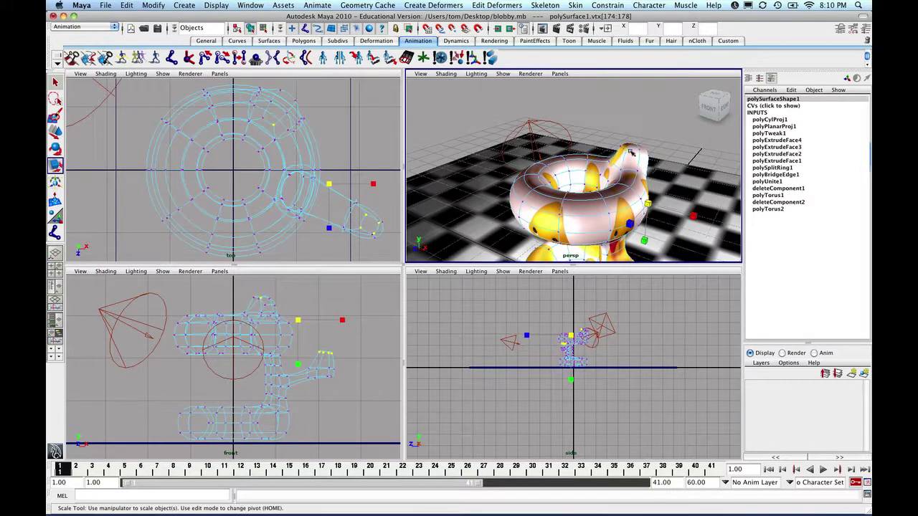
left_click(639, 151, "shift")
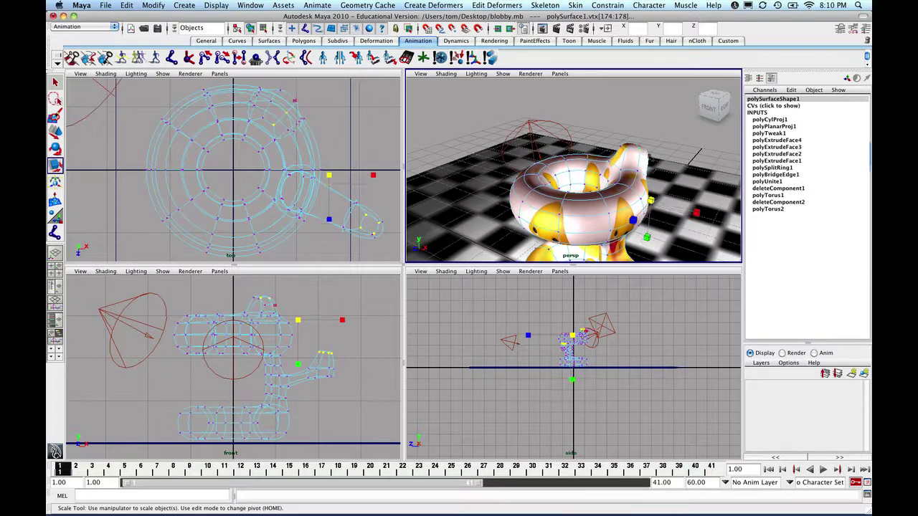
mouse_move(647, 154)
left_mouse_down("alt")
mouse_move(610, 192)
mouse_move(595, 185)
left_mouse_up("alt")
left_click(618, 200, "shift")
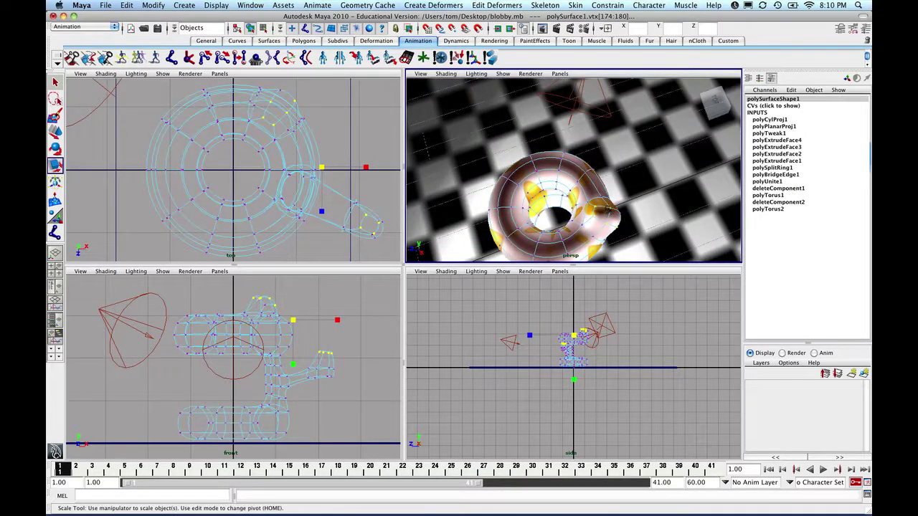
- Extend the tip selection to vtx[174:183] and make the Top view active
left_click(617, 215, "shift")
left_click(618, 215, "shift")
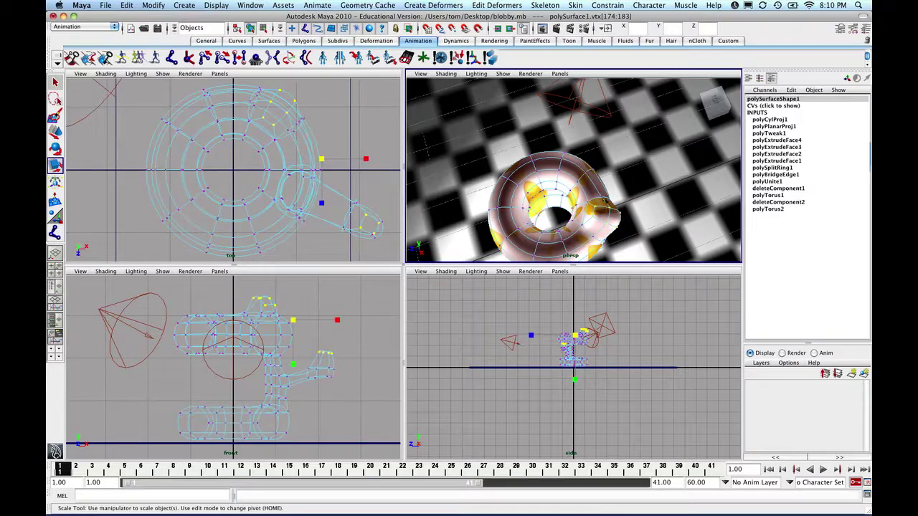
left_click_drag(590, 237, 627, 195, "alt")
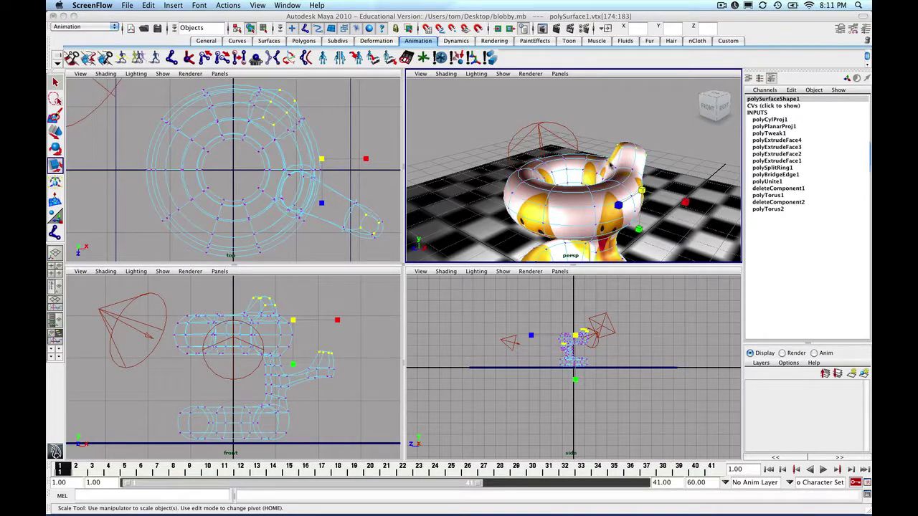
mouse_move(606, 172)
left_mouse_down("alt")
mouse_move(535, 161)
mouse_move(545, 162)
left_mouse_up("alt")
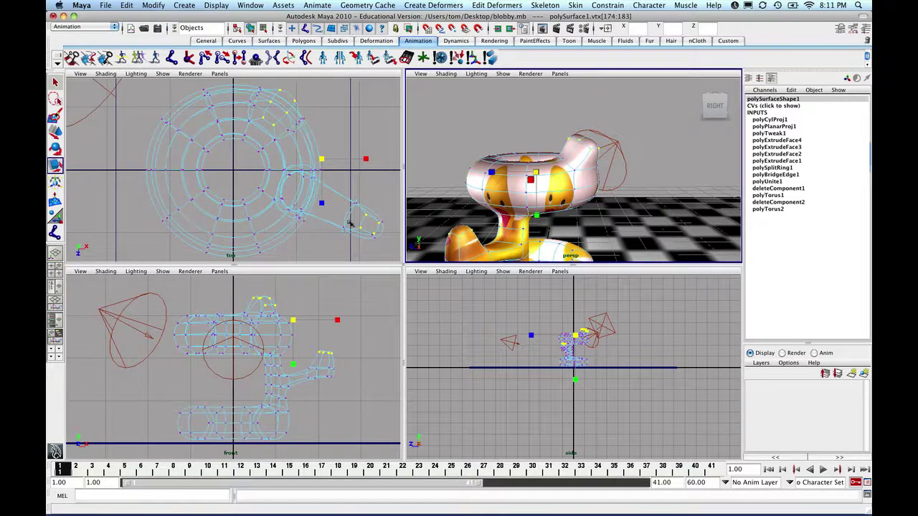
left_click(349, 225)
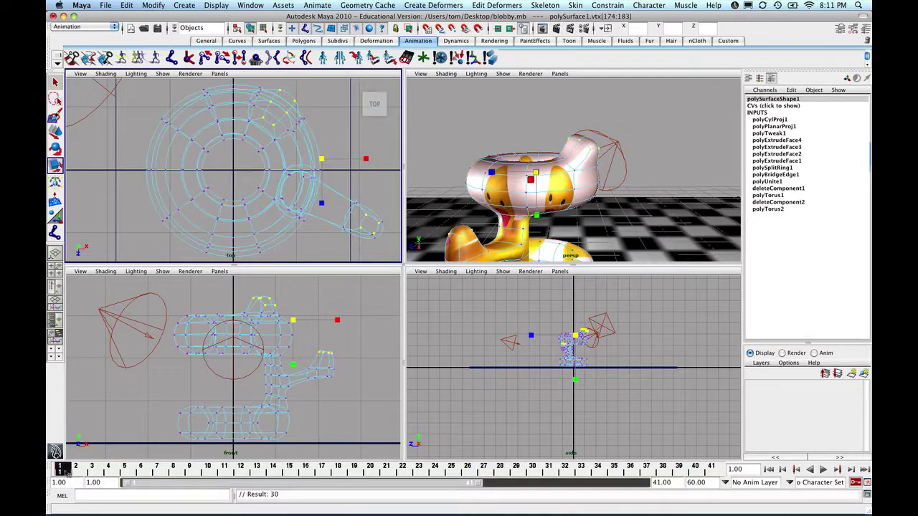
- Play the bounce animation and stop it at frame 3
key("alt+v")
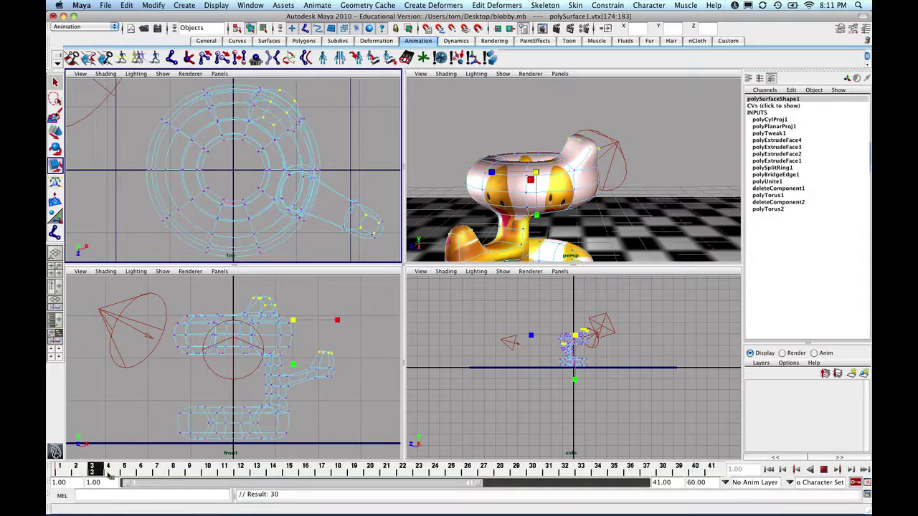
left_click(93, 468)
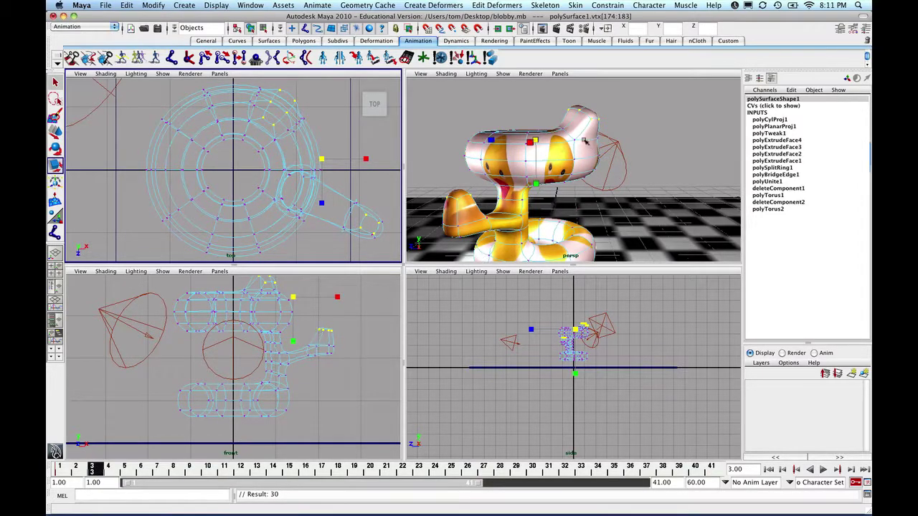
mouse_move(585, 139)
left_mouse_down("alt")
mouse_move(547, 174)
mouse_move(529, 127)
mouse_move(623, 149)
left_mouse_up("alt")
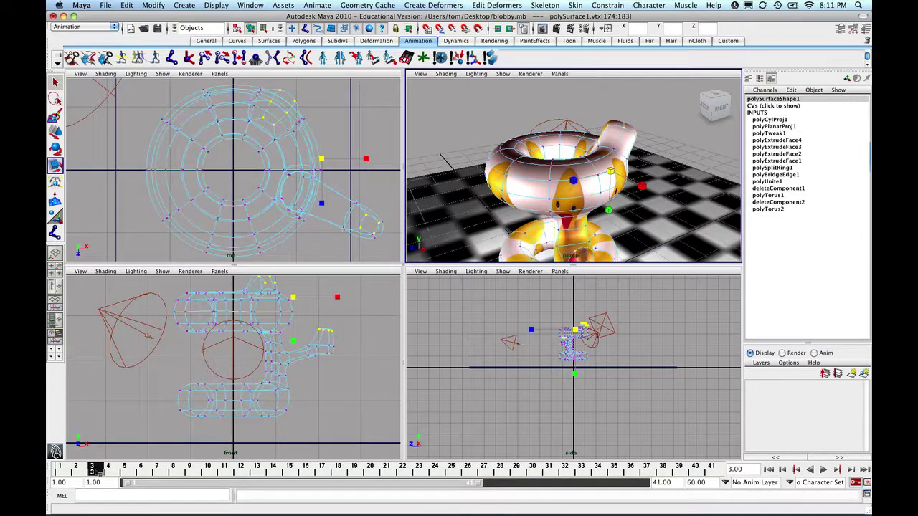
key("alt+v")
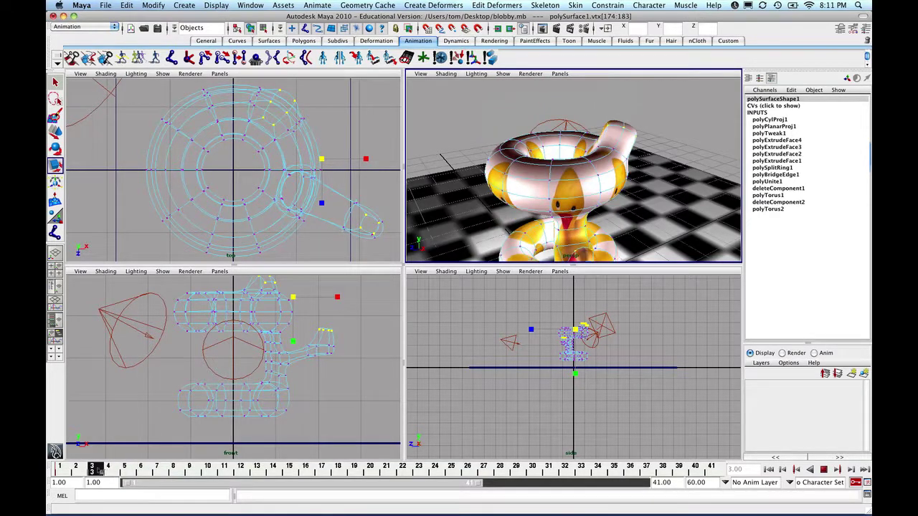
key("alt+v")
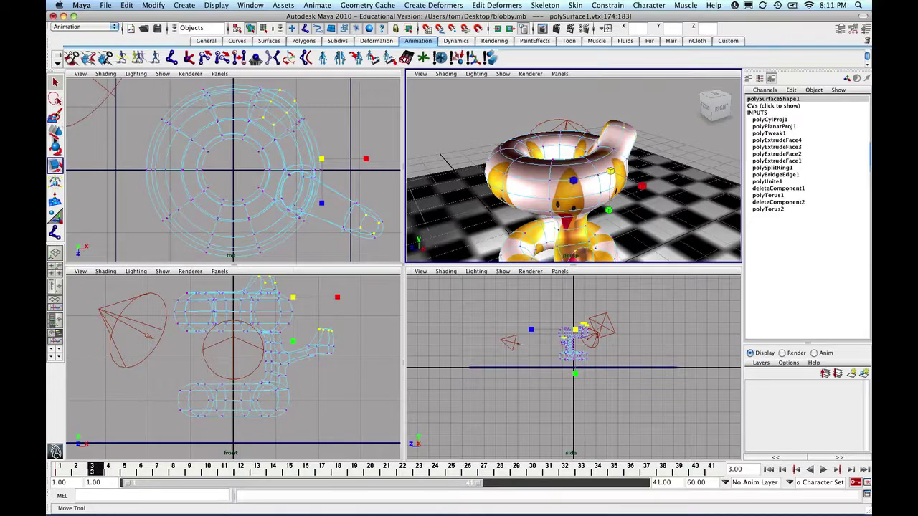
- Move the tip vertices at frame 3, then go to frame 13 in the Side view
key("w")
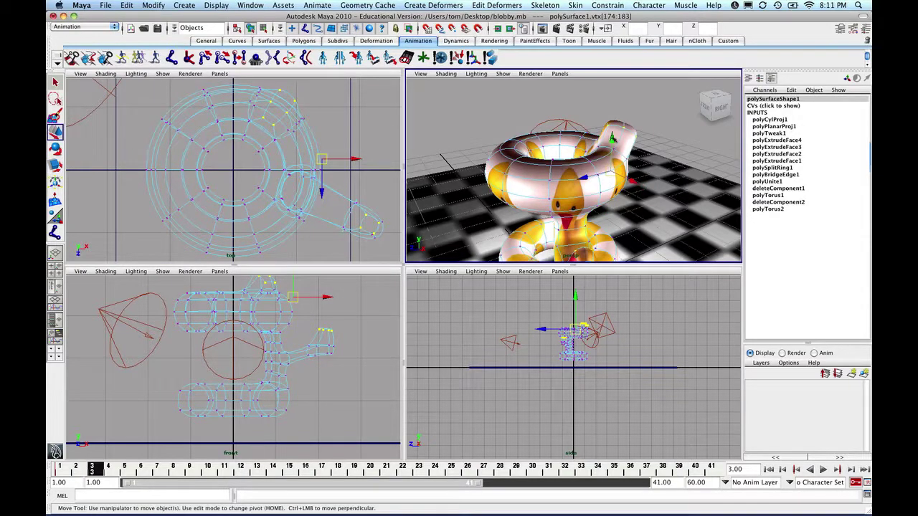
left_click_drag(611, 136, 611, 147)
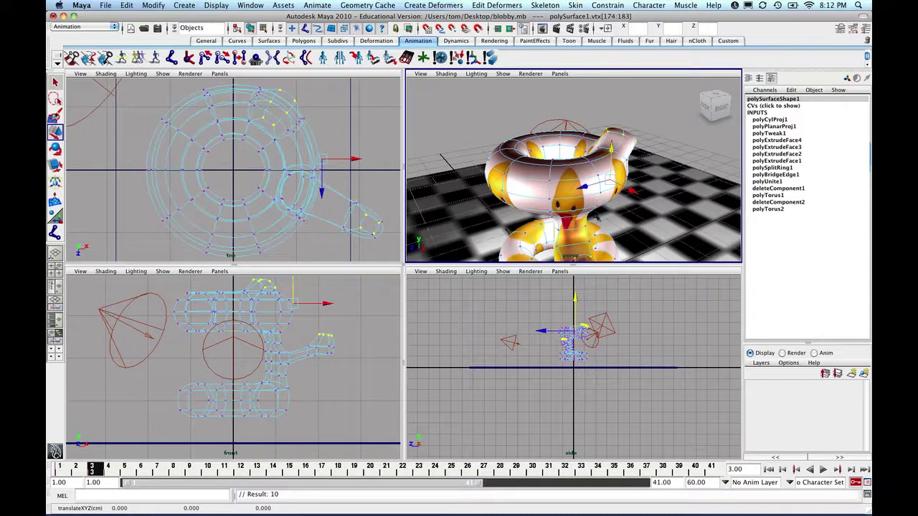
left_click_drag(598, 217, 424, 337, "alt")
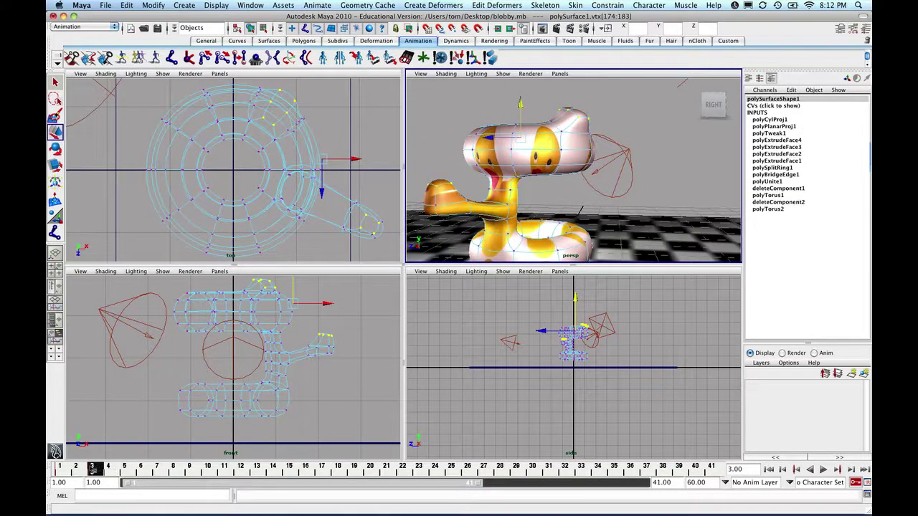
mouse_move(92, 469)
left_mouse_down()
mouse_move(80, 470)
mouse_move(258, 469)
left_mouse_up()
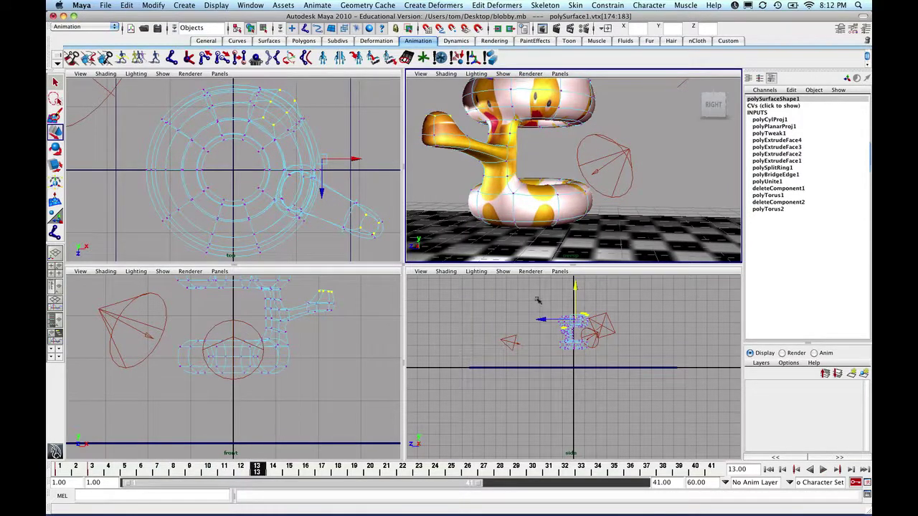
left_click(578, 289)
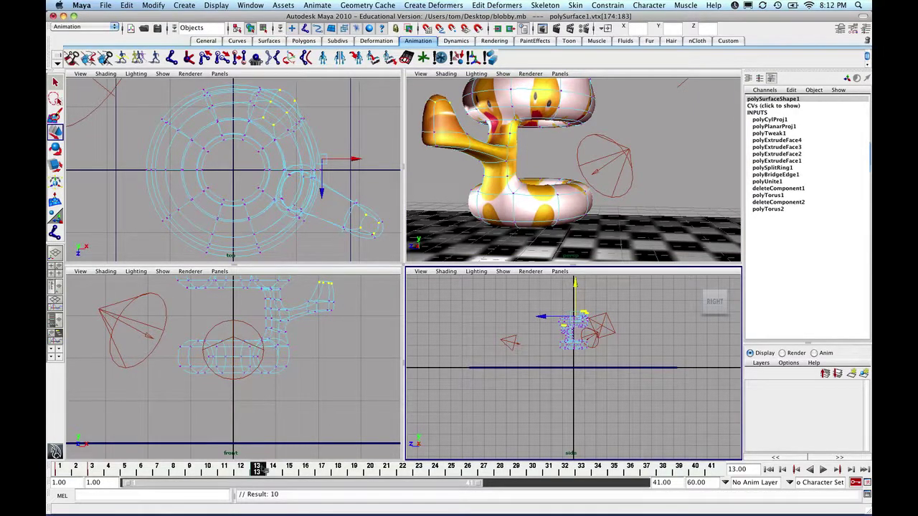
- Undo a stray head-vertex move made around frame 19
key("alt+v")
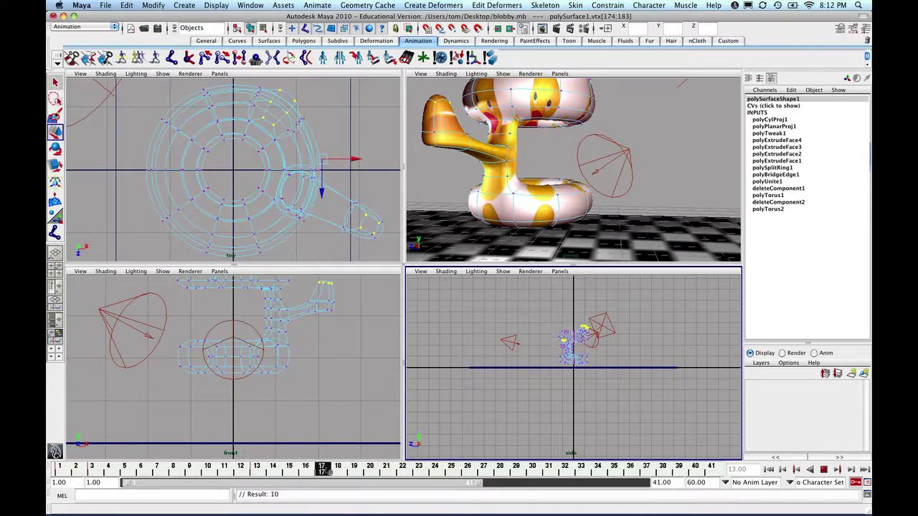
key("alt+v")
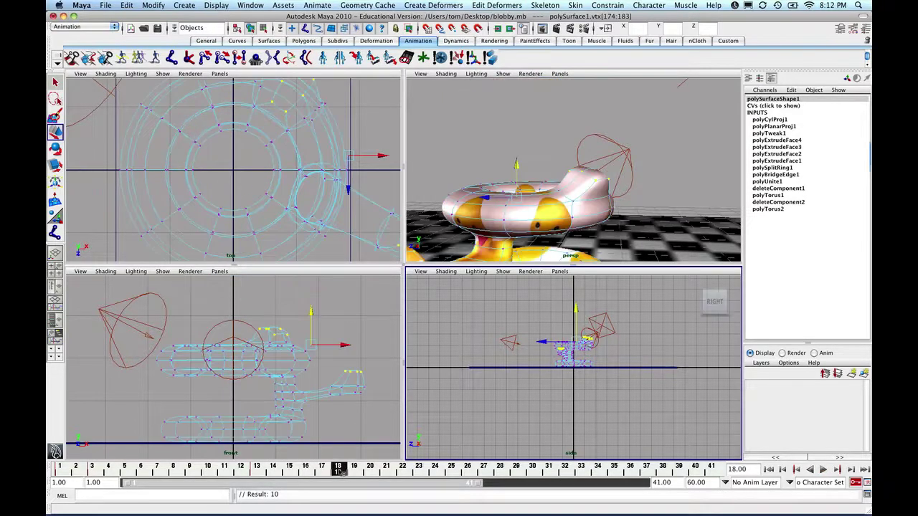
left_click(339, 472)
left_click(353, 471)
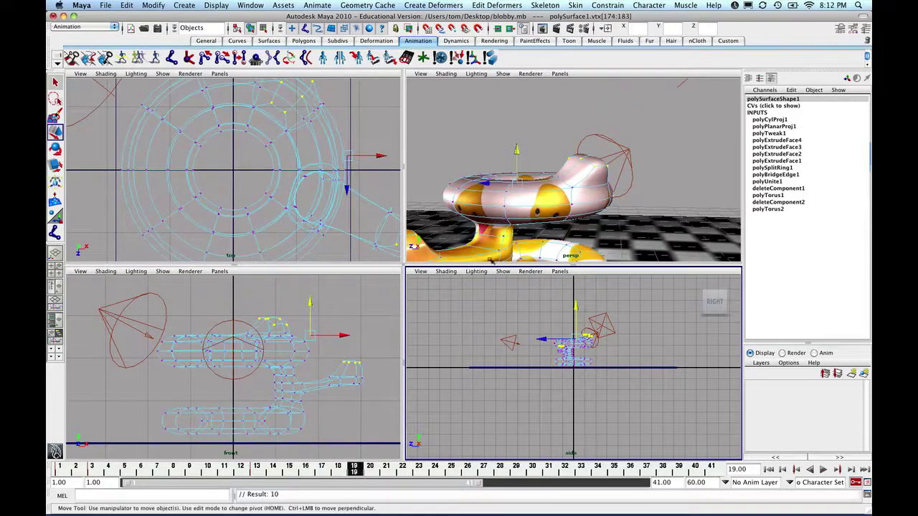
left_click_drag(516, 151, 515, 158)
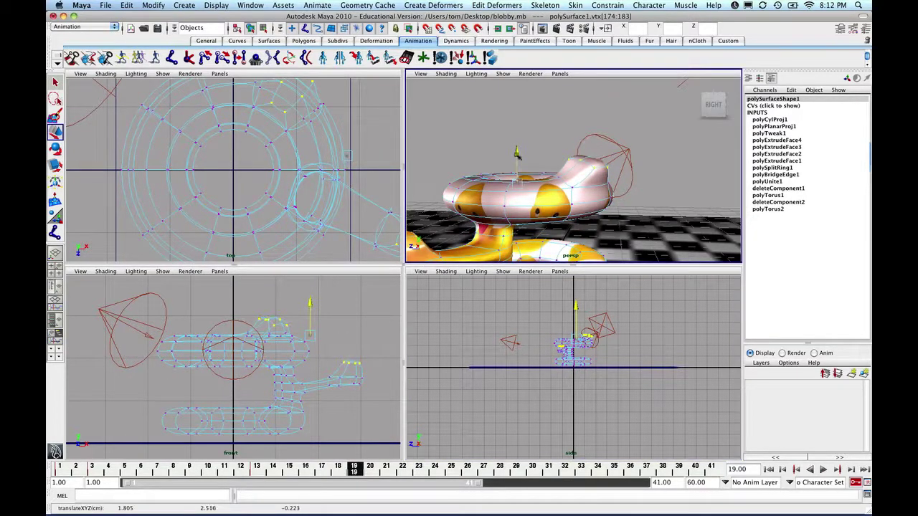
key("s")
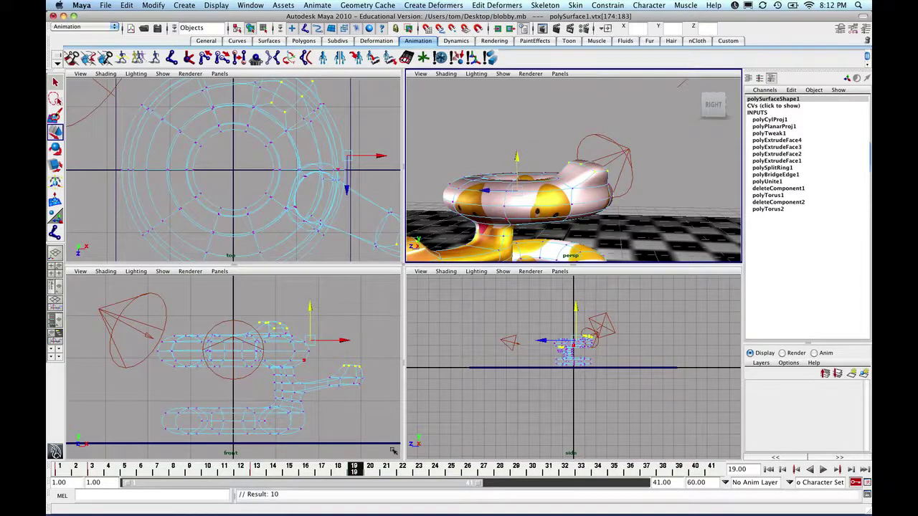
key("z")
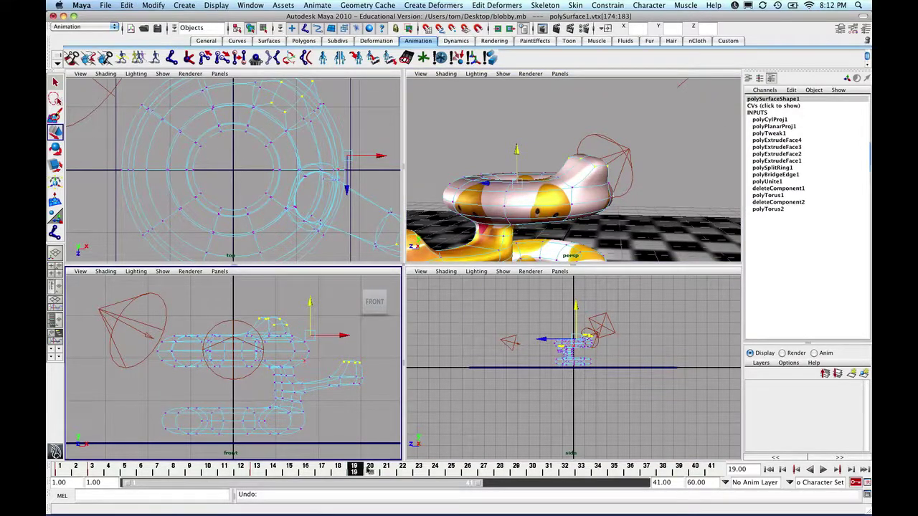
- Lower and key the head tip vertices at frame 21
left_click_drag(356, 471, 385, 476)
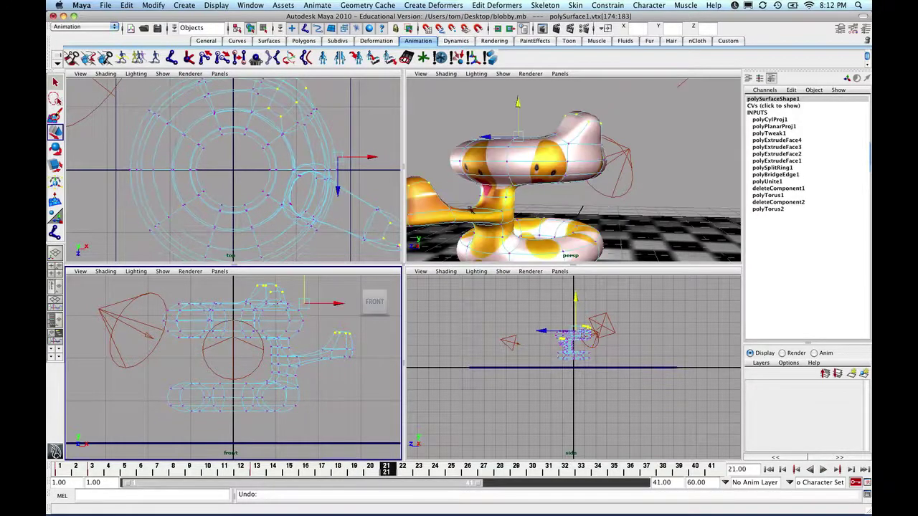
left_click_drag(518, 104, 518, 112)
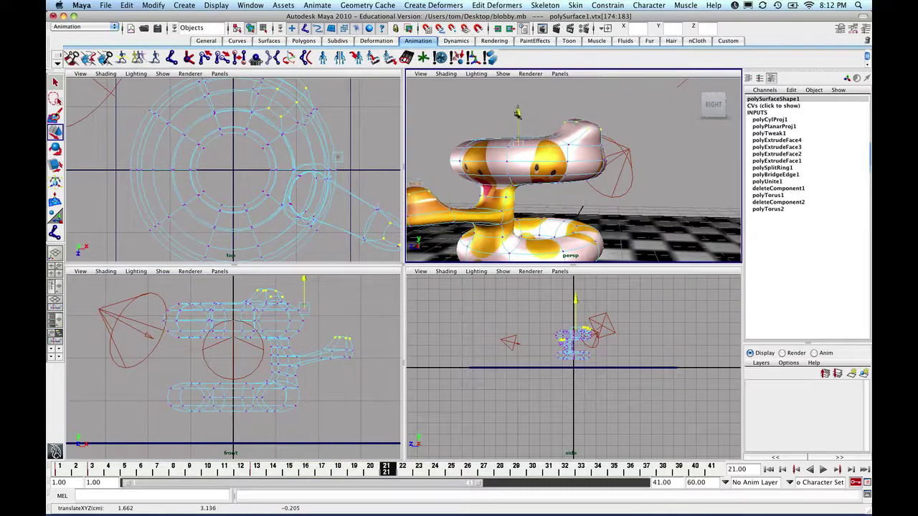
key("s")
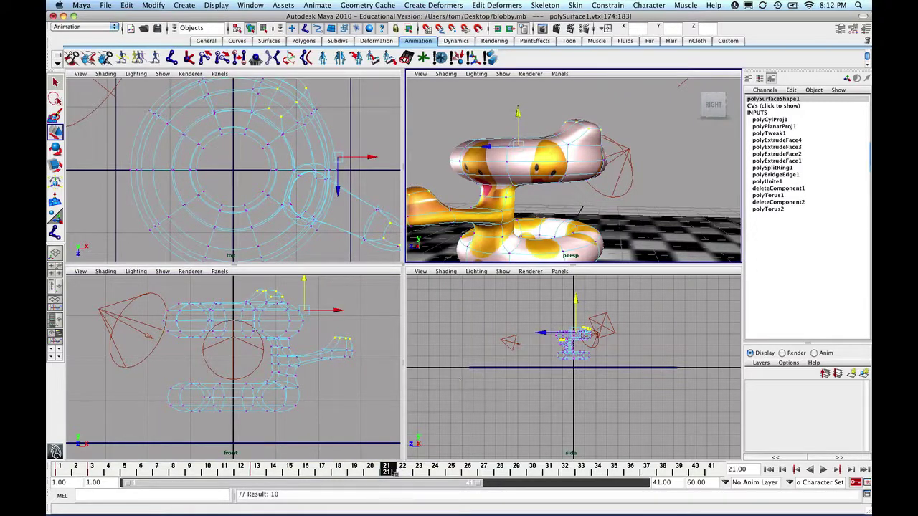
left_click_drag(396, 477, 470, 470)
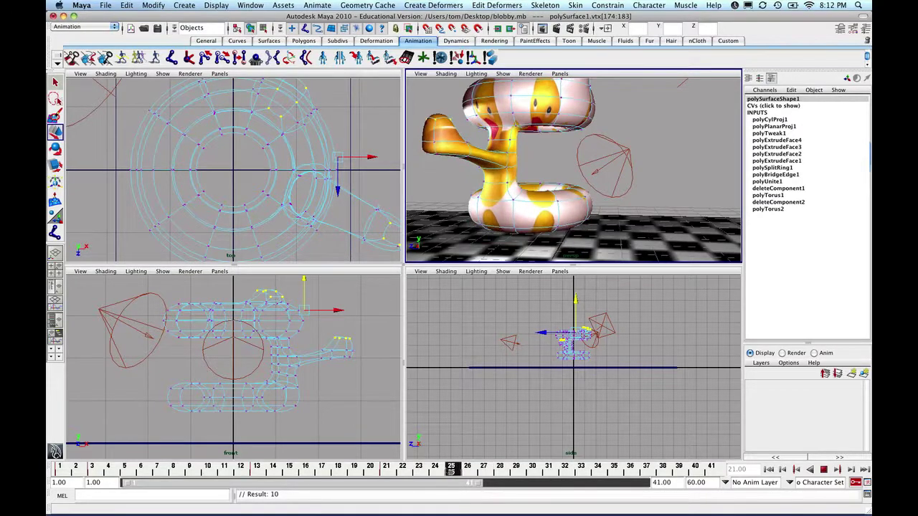
mouse_move(485, 471)
left_mouse_down()
mouse_move(452, 471)
mouse_move(486, 467)
left_mouse_up()
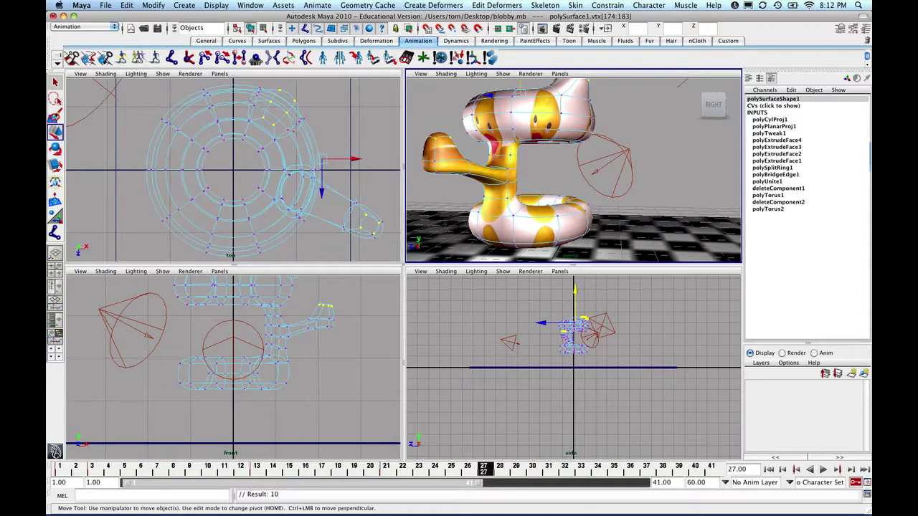
- Raise and key the head tip vertices at frame 27
left_click_drag(577, 292, 578, 289)
key("s")
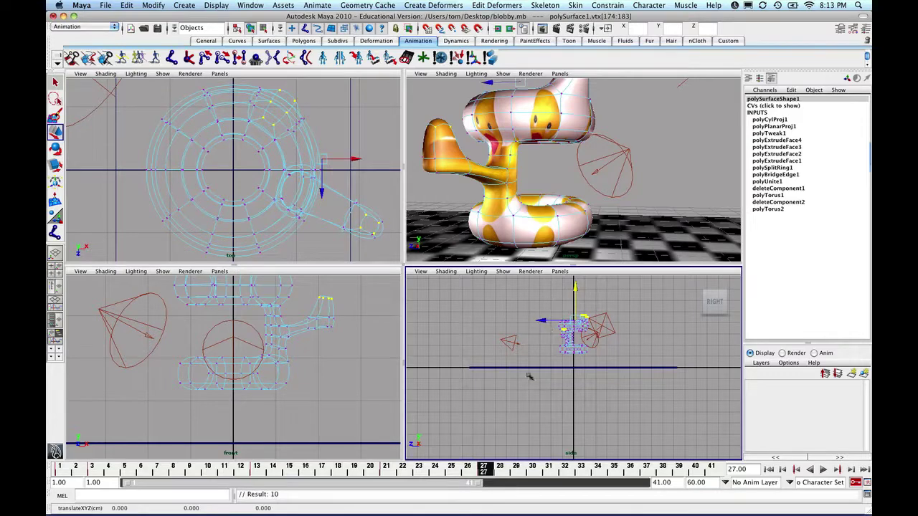
key("alt+v")
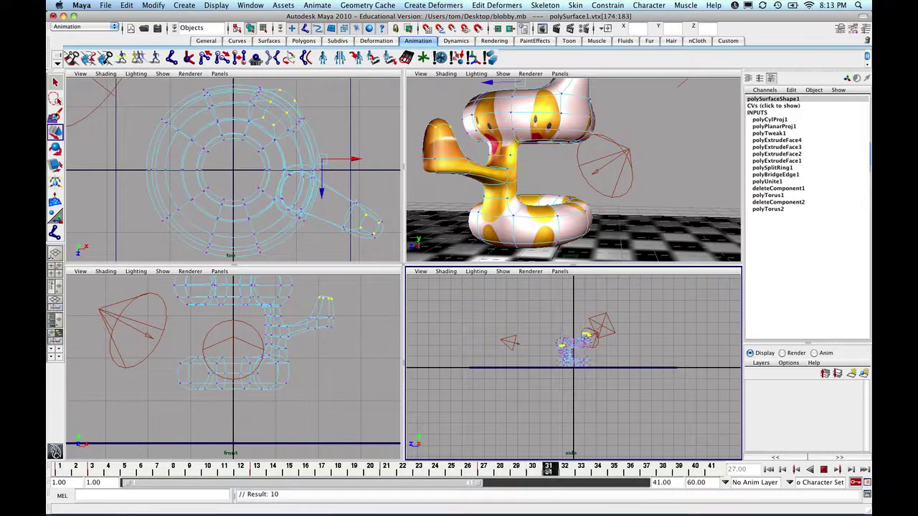
key("alt+v")
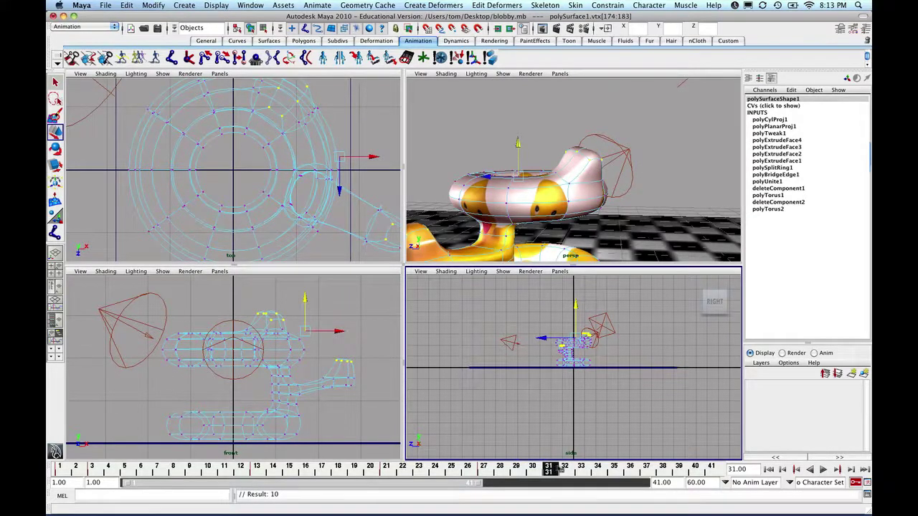
- Raise the head tip vertices again at frames 32 and 34
key("alt+period")
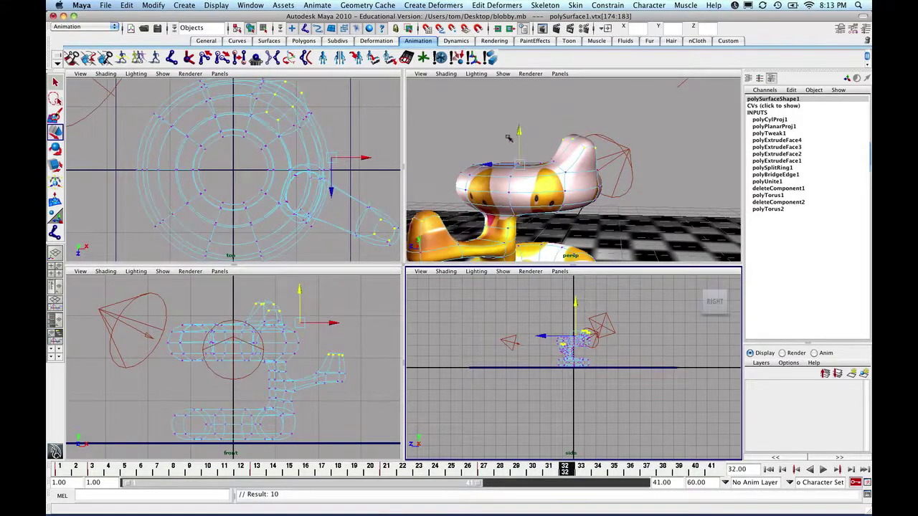
left_click(519, 134)
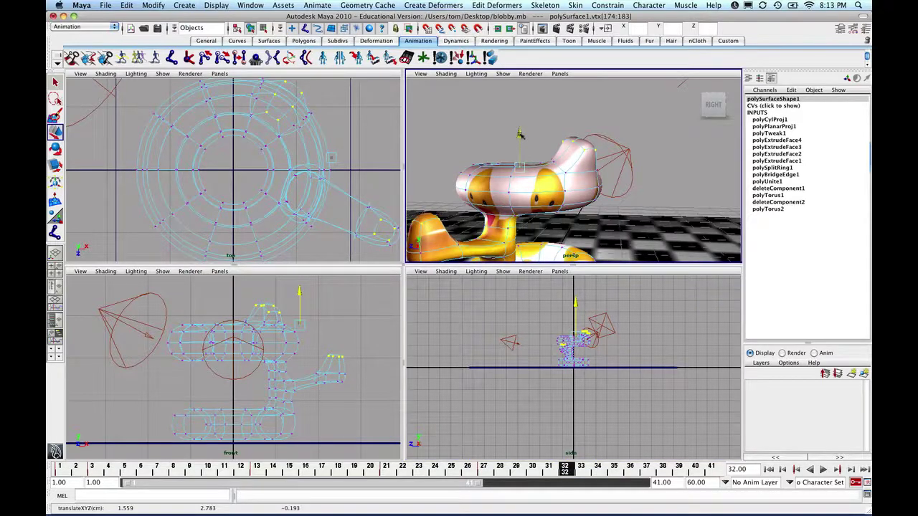
left_click_drag(519, 134, 519, 143)
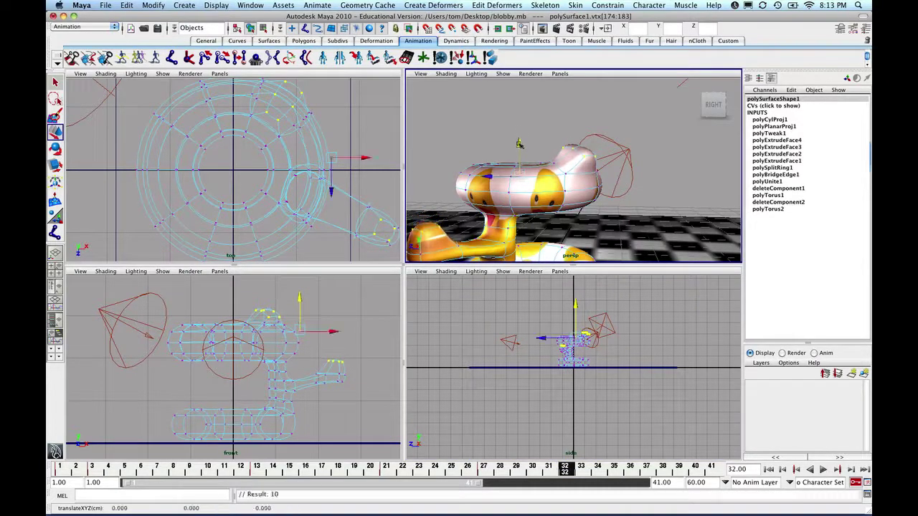
key("alt+v")
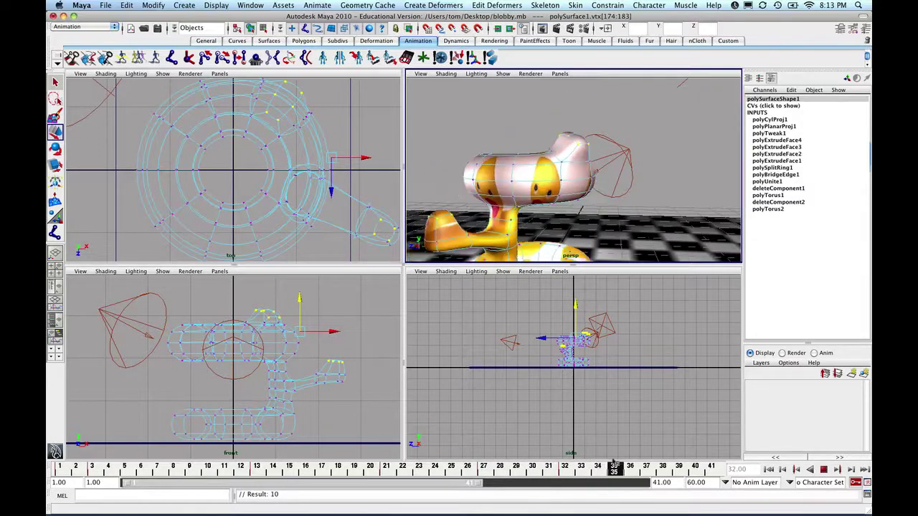
left_click_drag(589, 462, 593, 463)
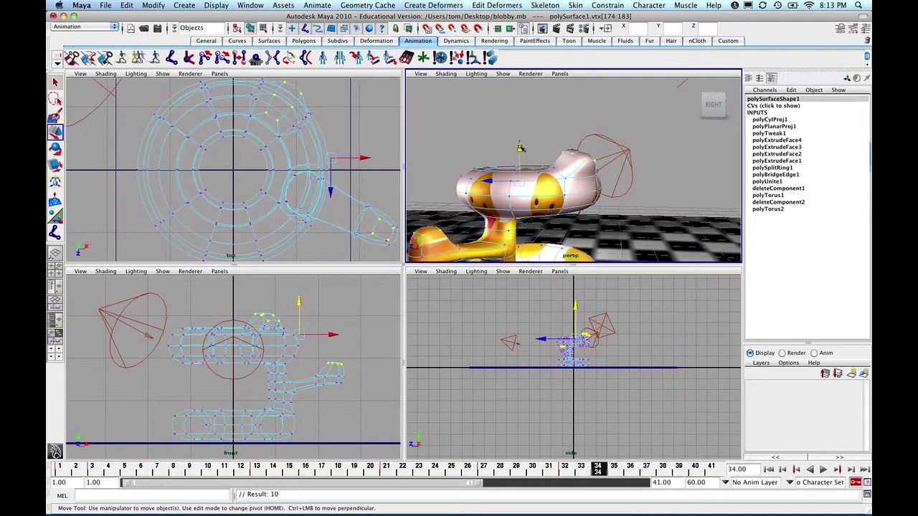
left_click_drag(521, 147, 527, 142)
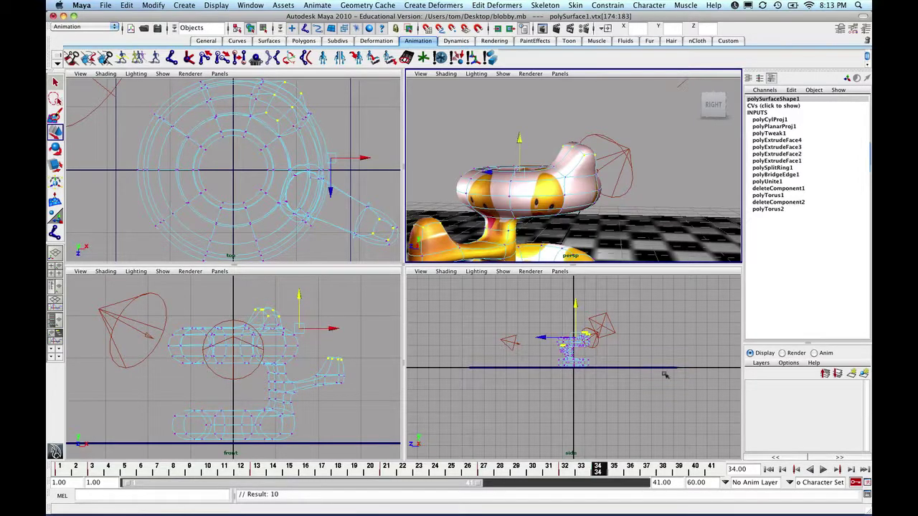
- Drop the head tip vertices down along Y at frame 36
left_click_drag(601, 472, 629, 472)
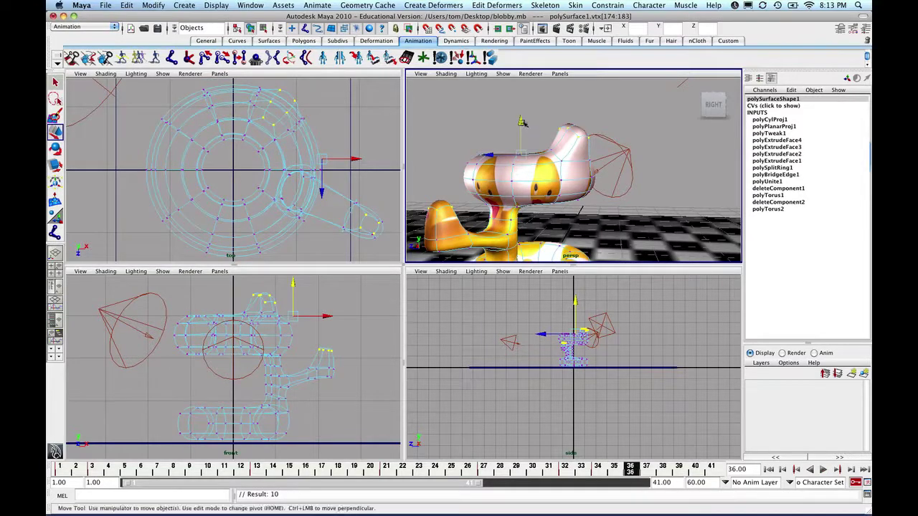
left_click_drag(522, 124, 523, 134)
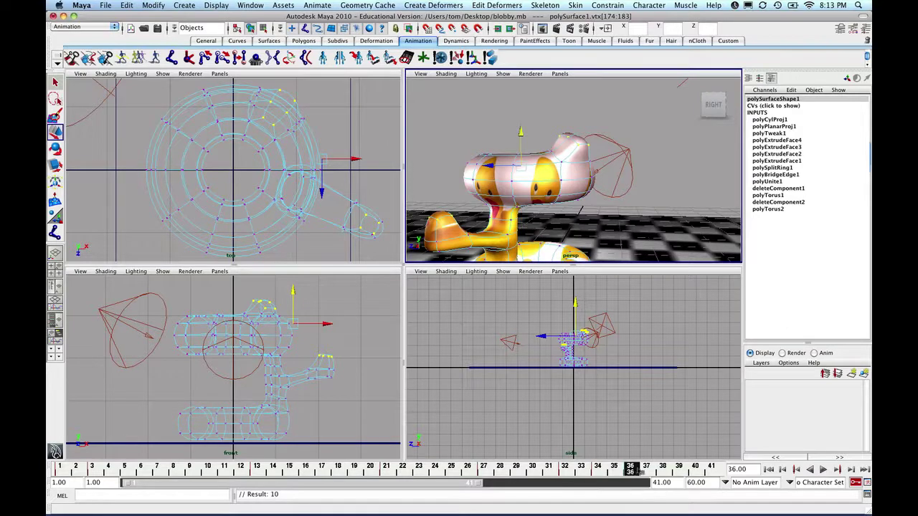
mouse_move(630, 472)
left_mouse_down()
mouse_move(608, 478)
mouse_move(663, 471)
left_mouse_up()
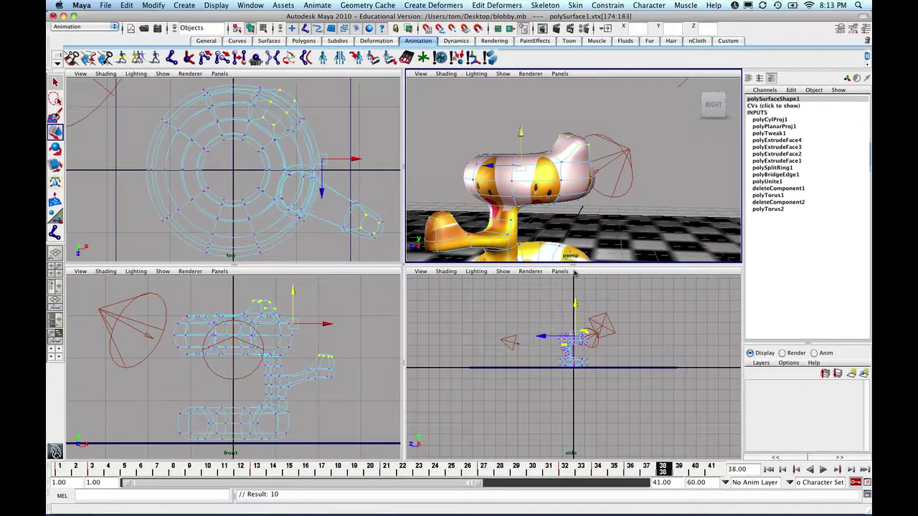
- Nudge the head vertices slightly back up along Y at frame 40
mouse_move(662, 470)
left_mouse_down()
mouse_move(619, 473)
mouse_move(662, 470)
left_mouse_up()
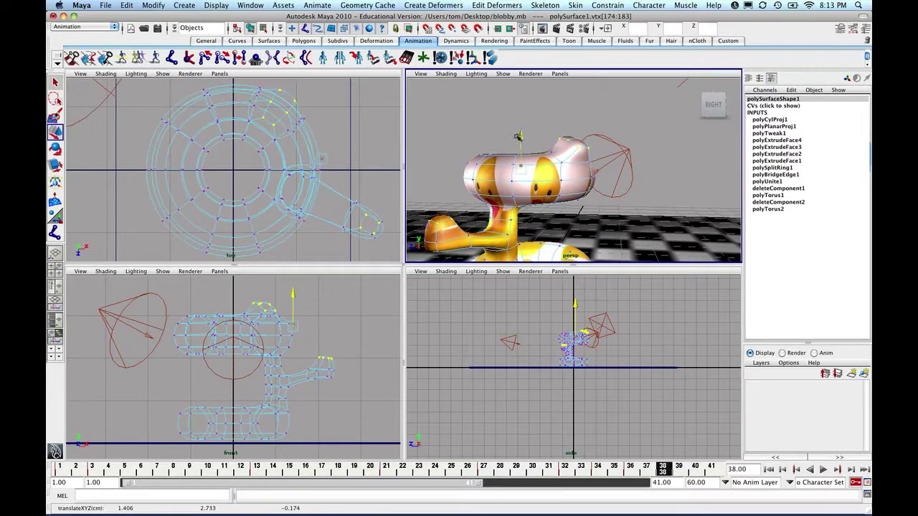
left_click_drag(667, 470, 695, 468)
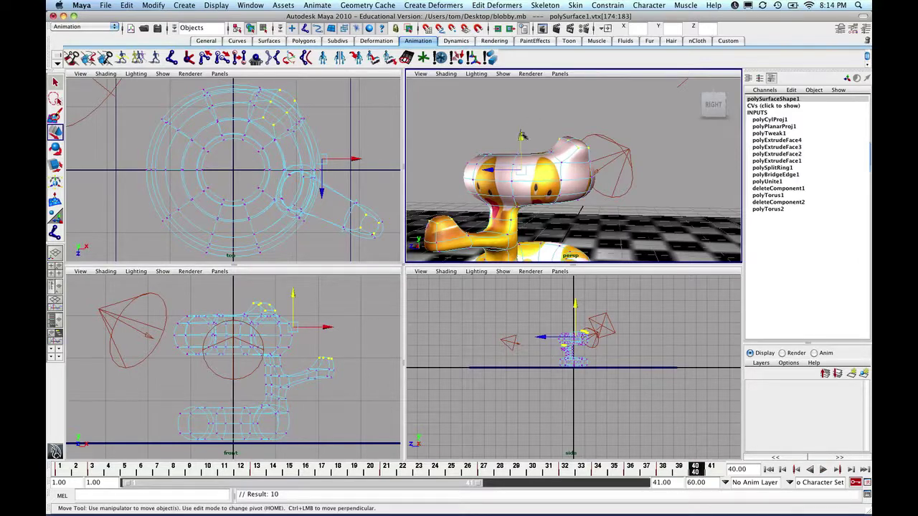
left_click_drag(520, 136, 520, 131)
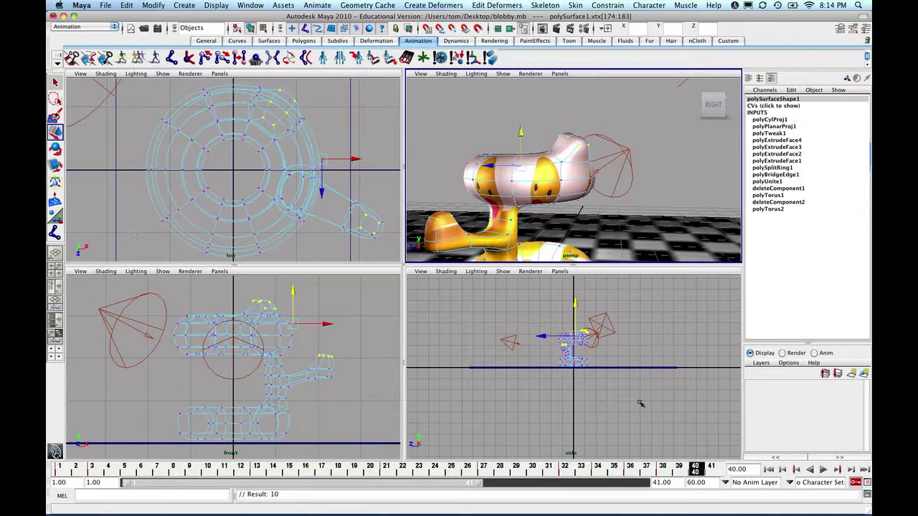
key("alt+v")
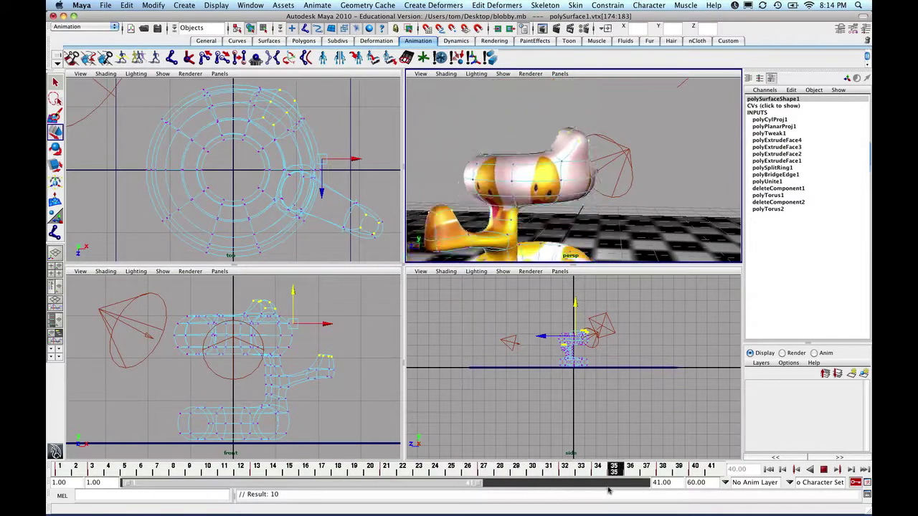
mouse_move(409, 485)
left_mouse_down()
mouse_move(313, 481)
mouse_move(588, 485)
mouse_move(220, 457)
mouse_move(564, 479)
left_mouse_up()
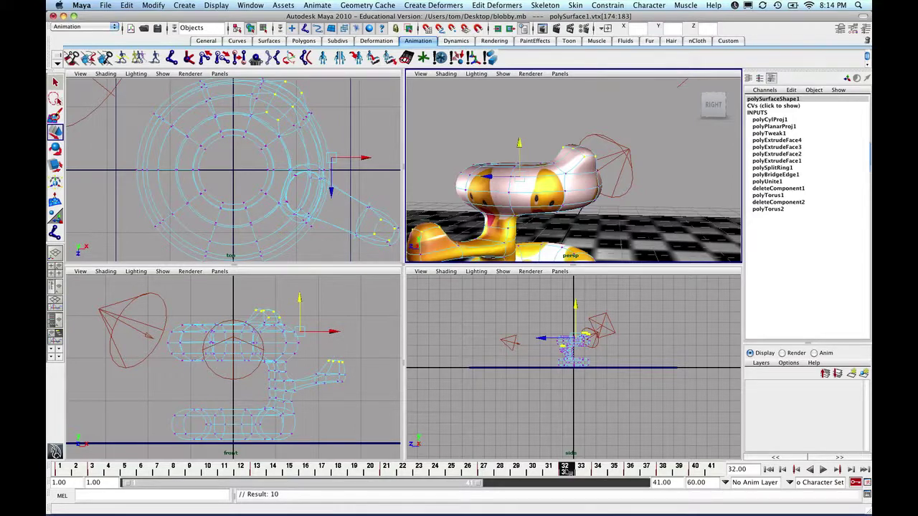
left_click_drag(566, 470, 68, 479)
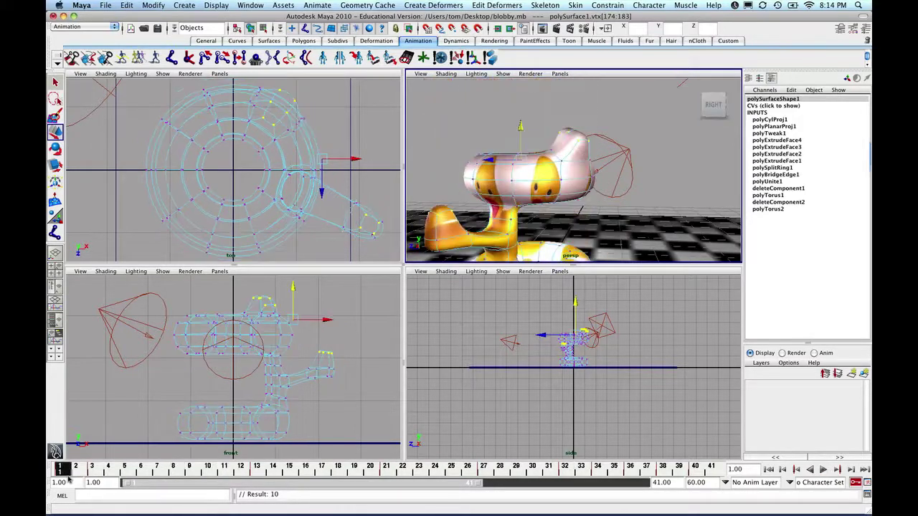